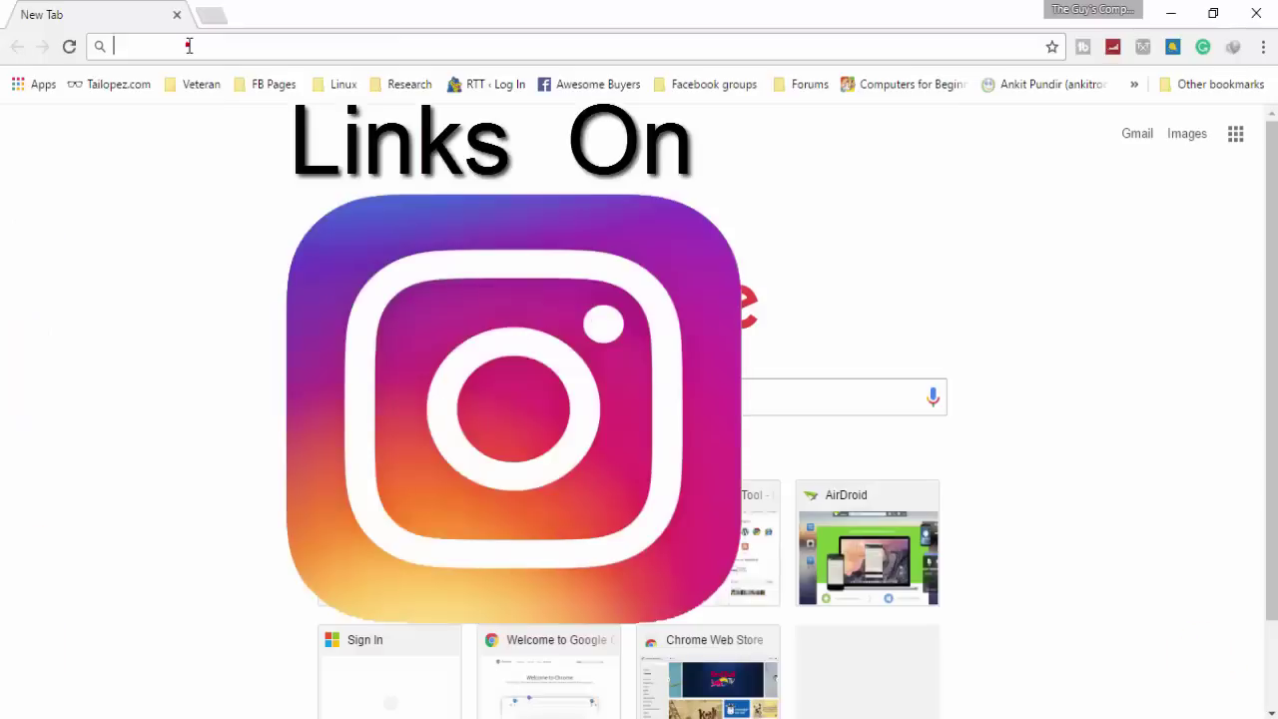
pyautogui.write('www.instagram.com')
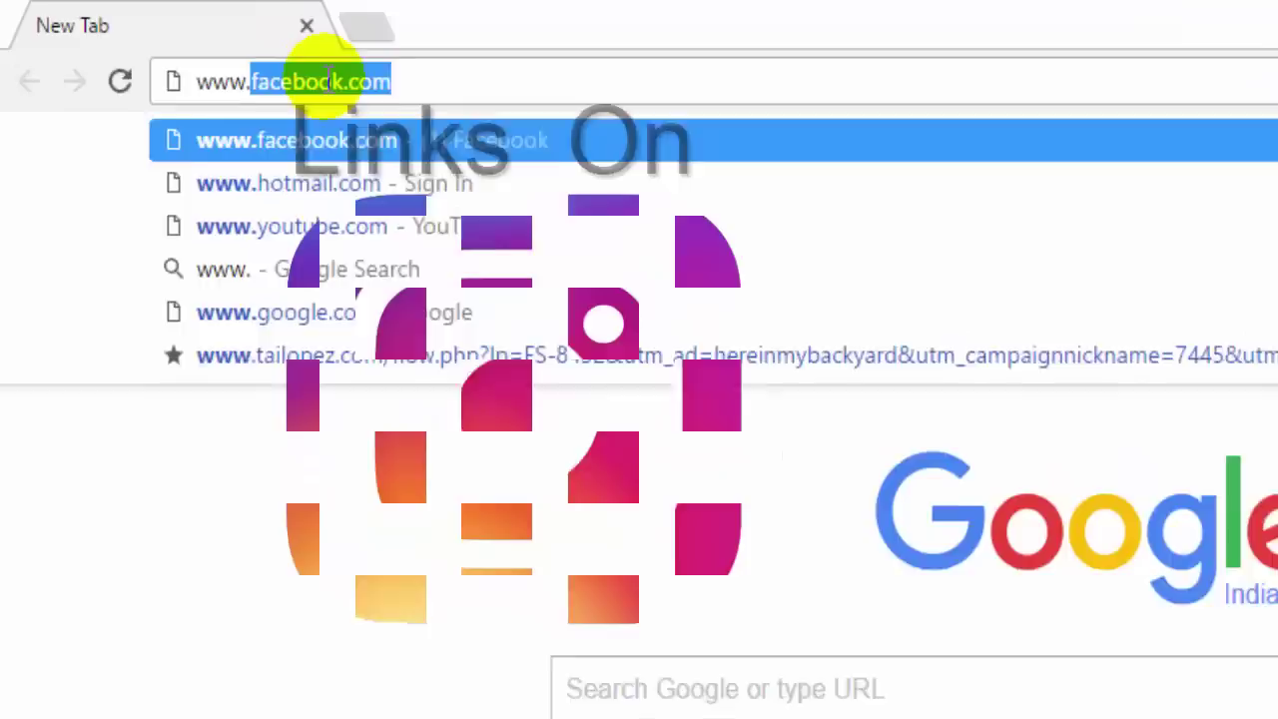
pyautogui.press('Return')
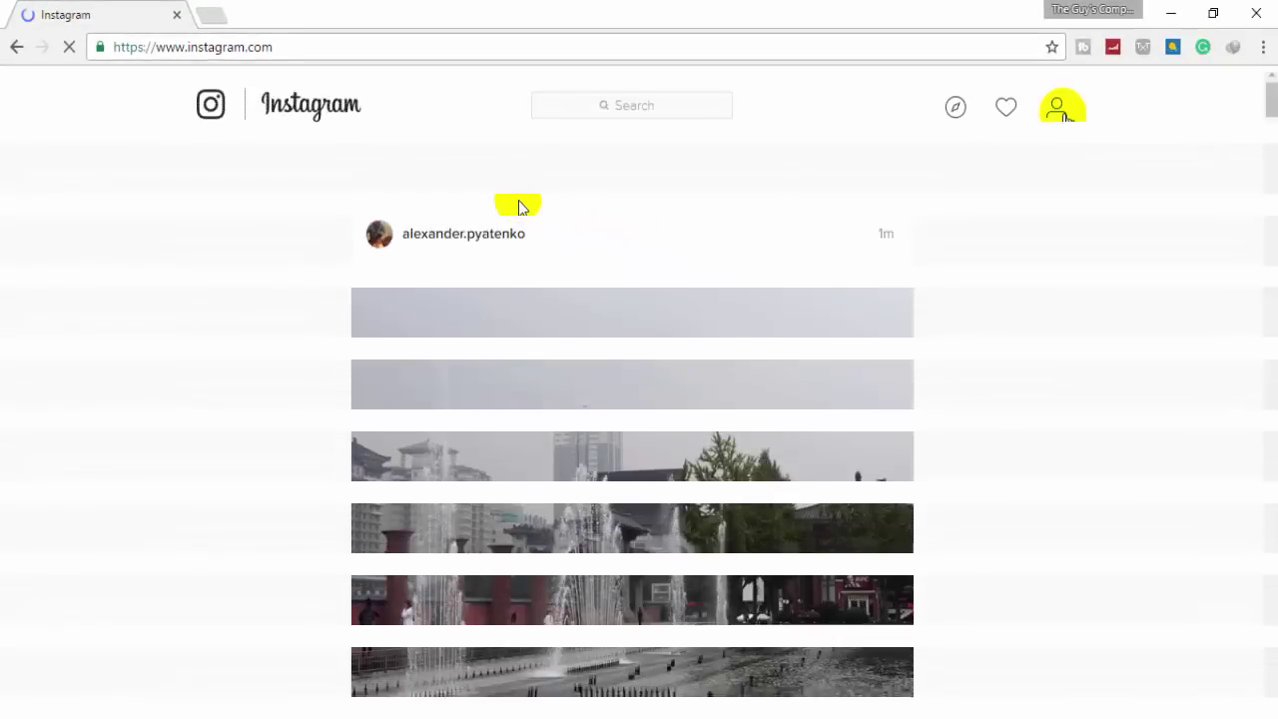
pyautogui.click(1060, 116)
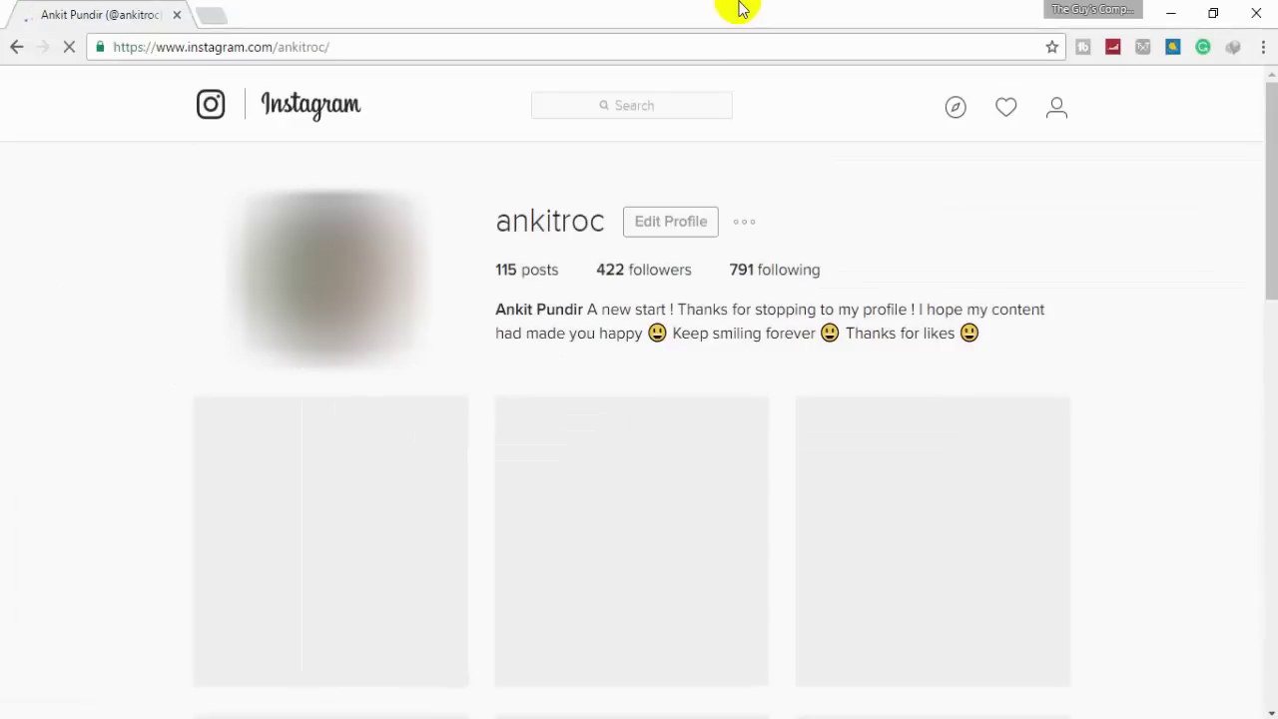
pyautogui.click(222, 15)
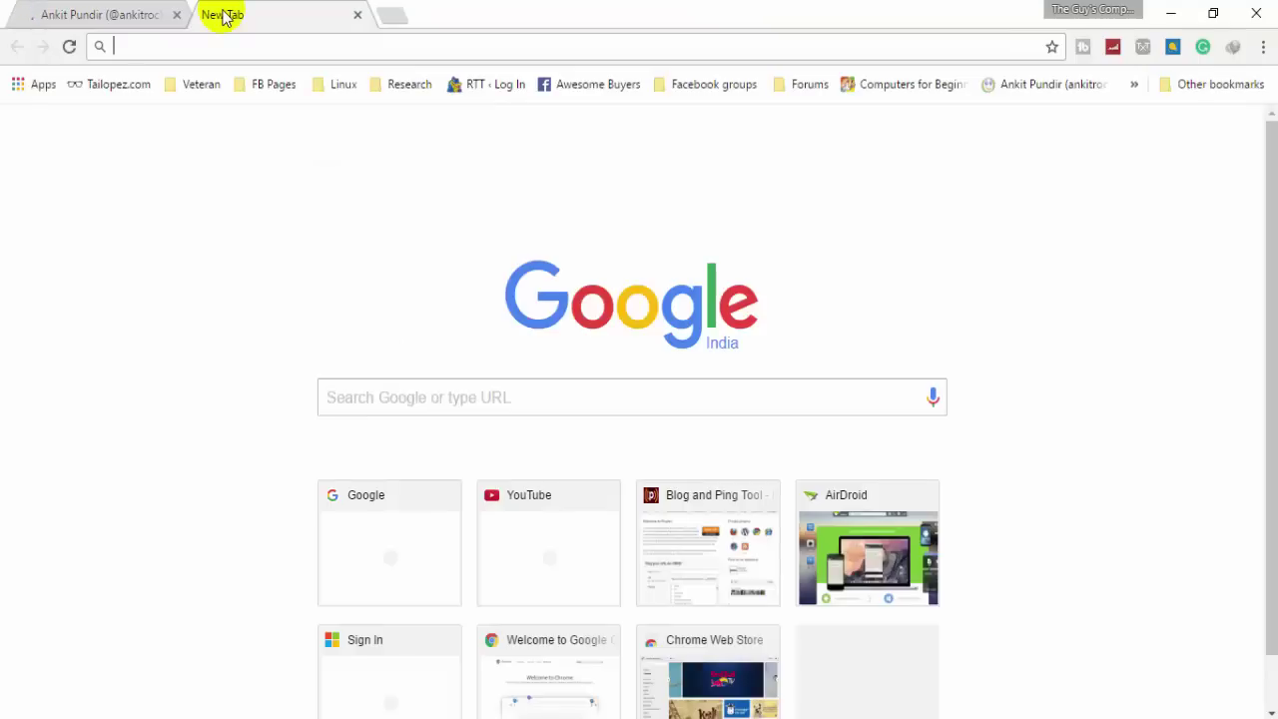
pyautogui.write('www.')
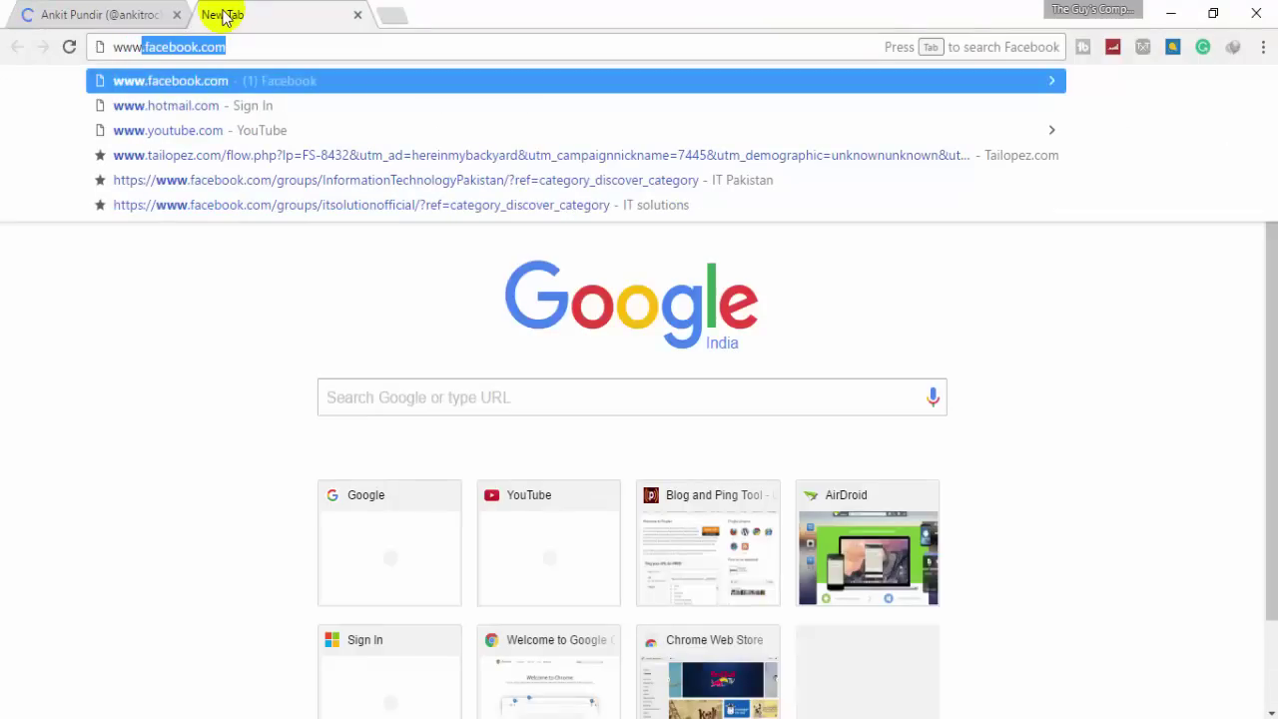
pyautogui.write('you')
pyautogui.press('Return')
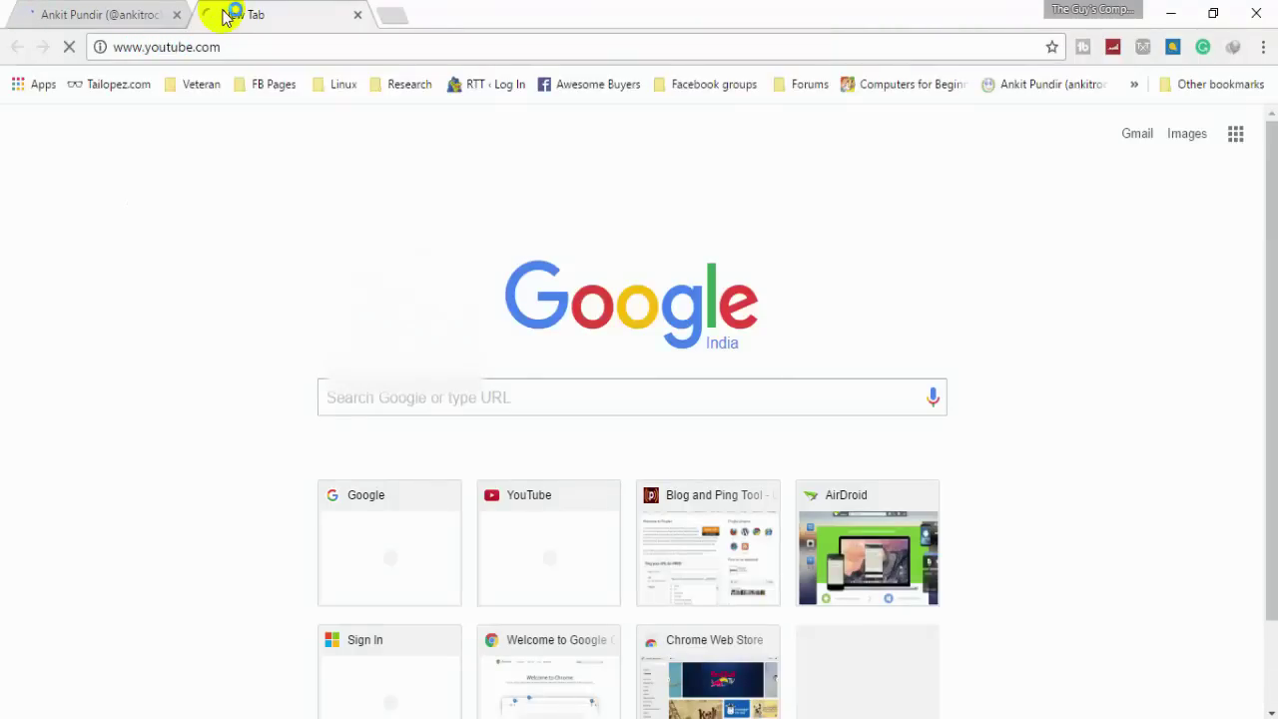
pyautogui.click(128, 12)
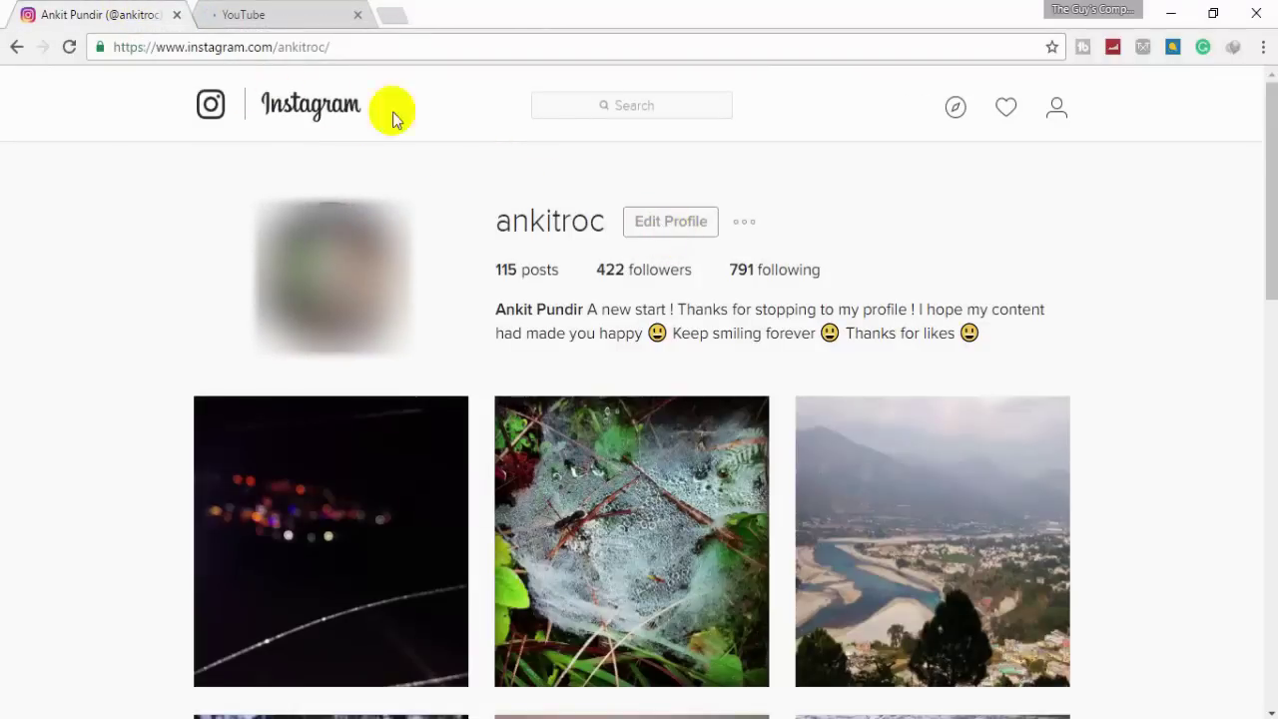
pyautogui.click(264, 12)
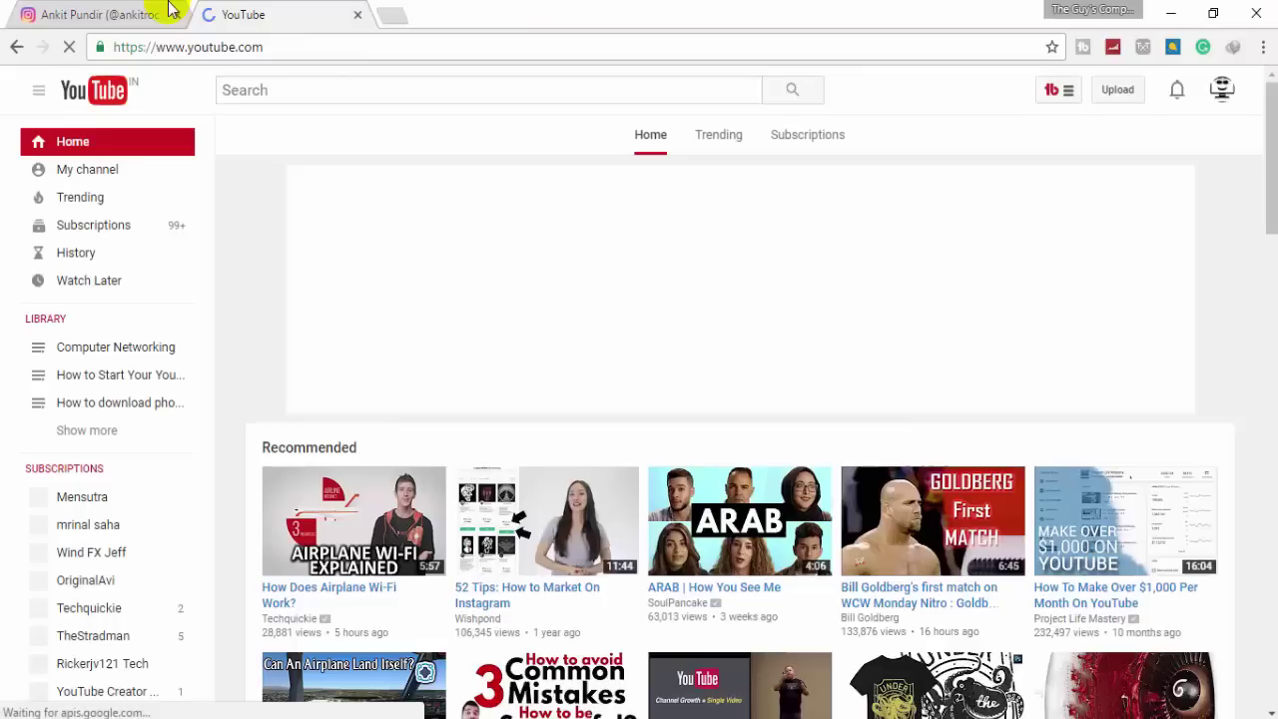
# - Open the account's own YouTube channel page and copy its full web address
pyautogui.click(133, 186)
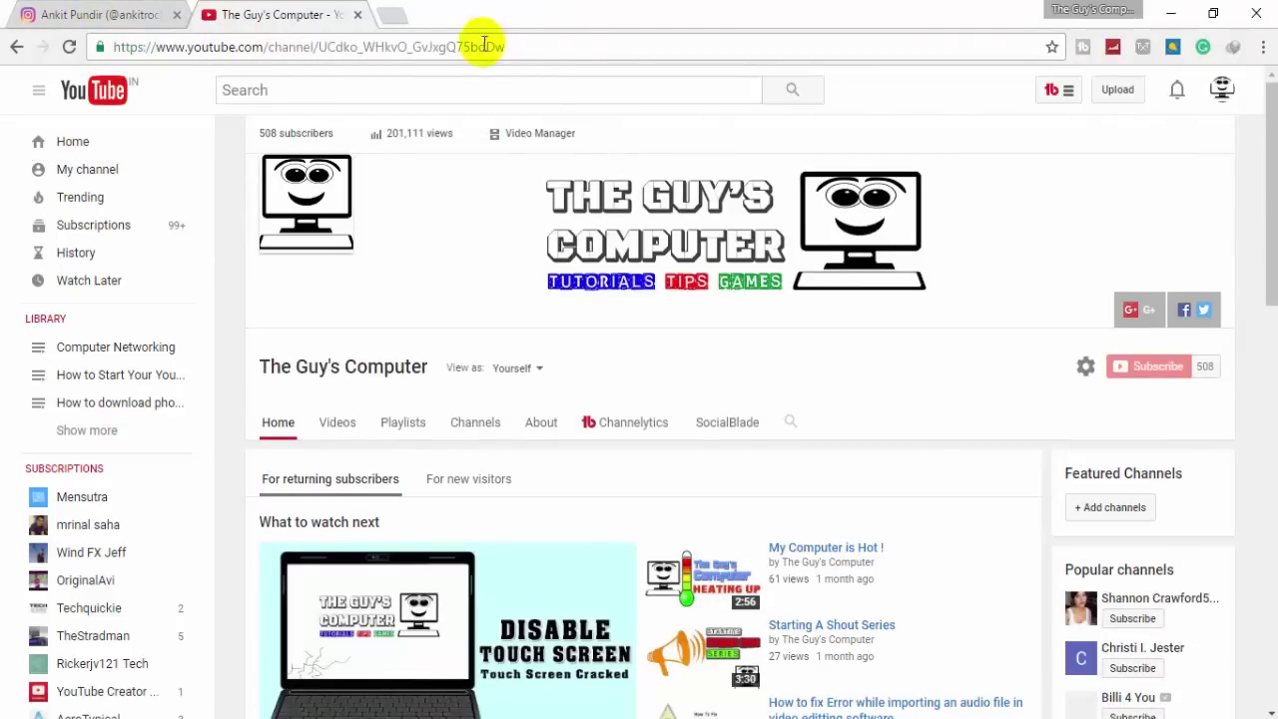
pyautogui.click(574, 45)
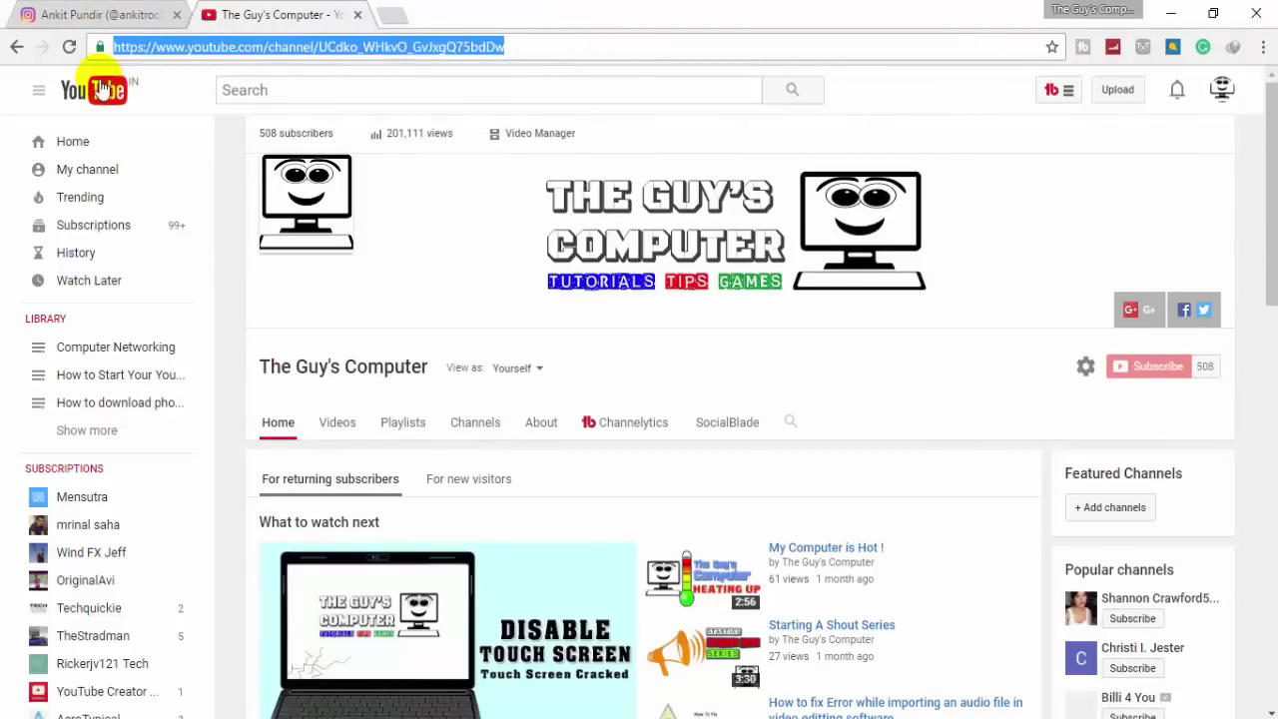
pyautogui.click(100, 12)
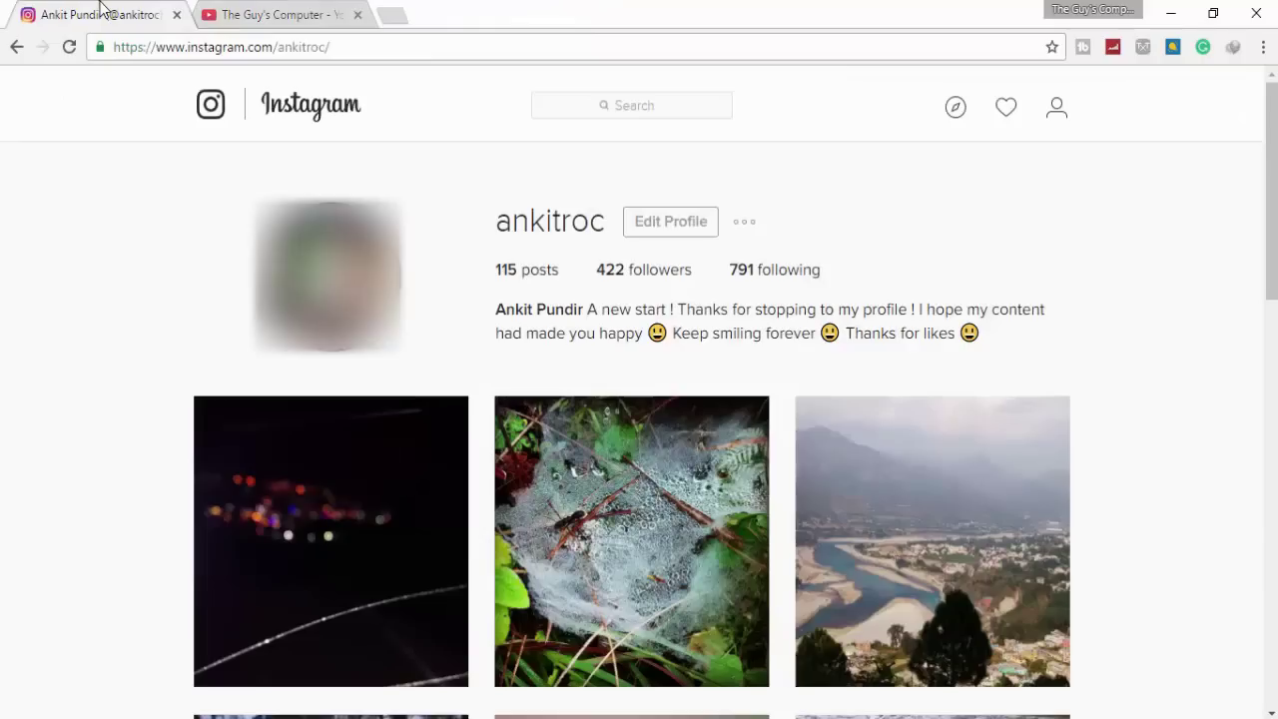
pyautogui.click(322, 10)
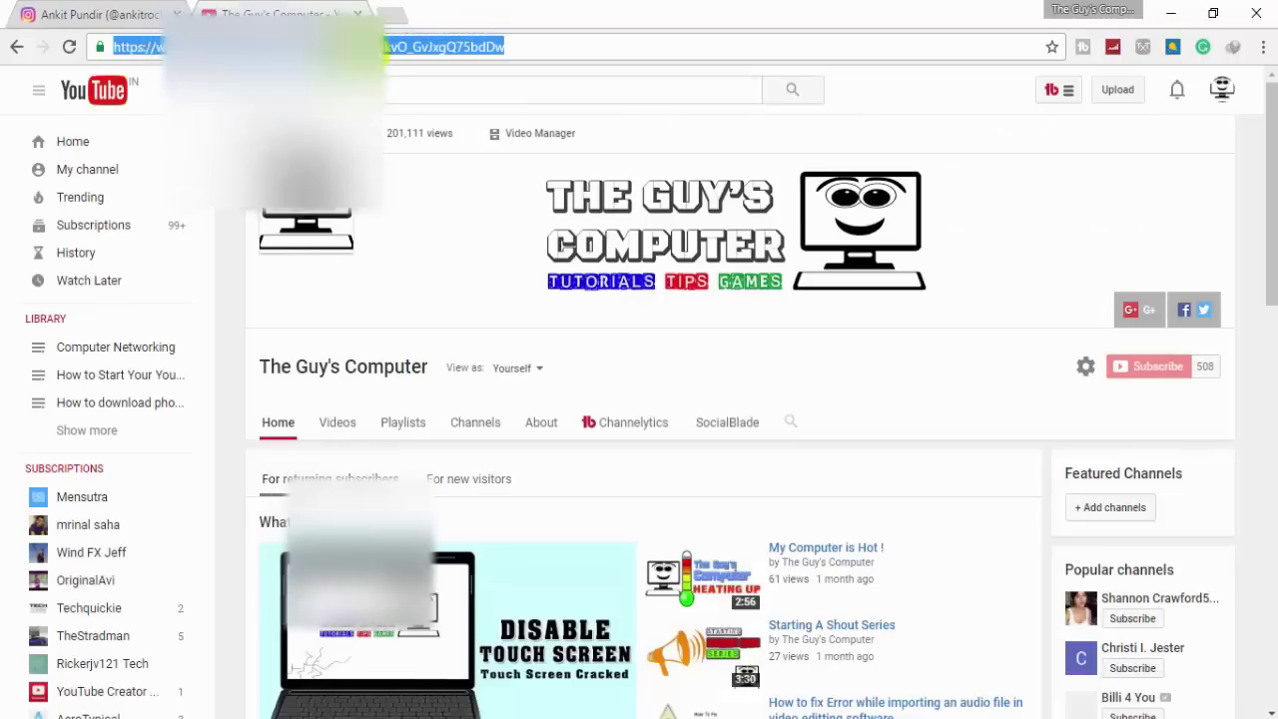
# - Search for "google url shortner" in a new tab and open the Google URL Shortener result in another tab
pyautogui.click(399, 14)
pyautogui.click(404, 18)
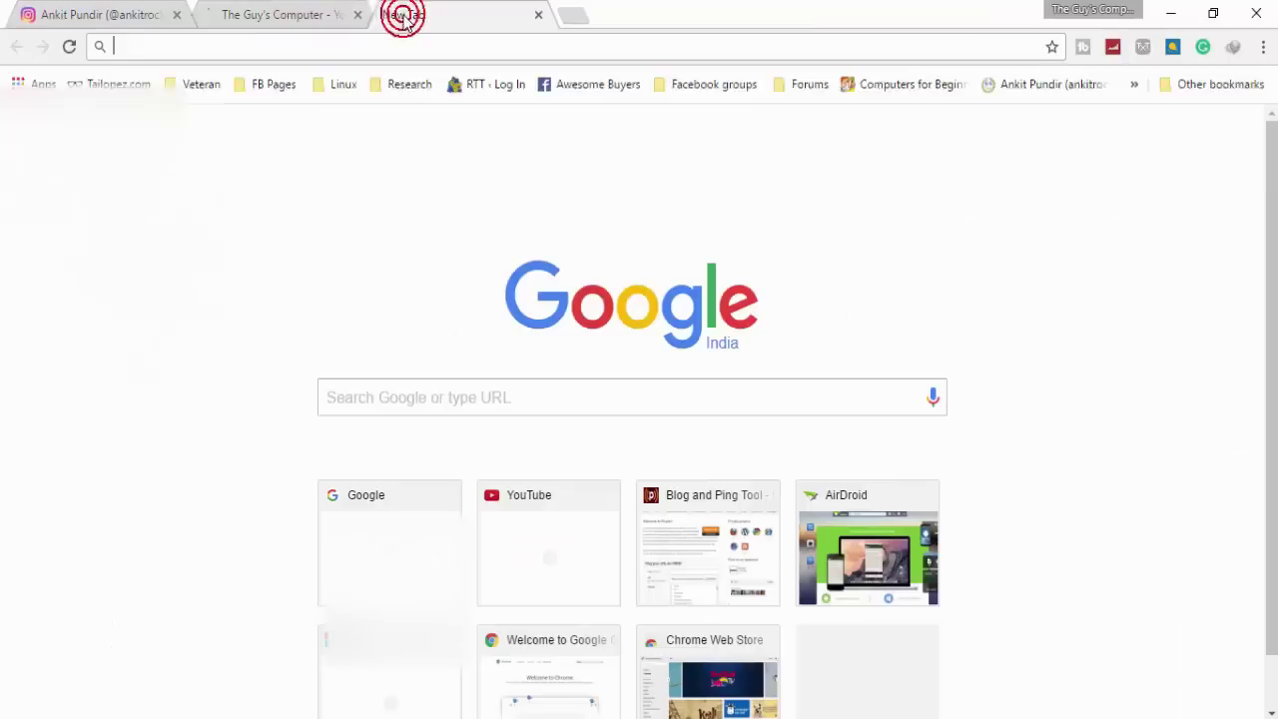
pyautogui.write('google url shortner')
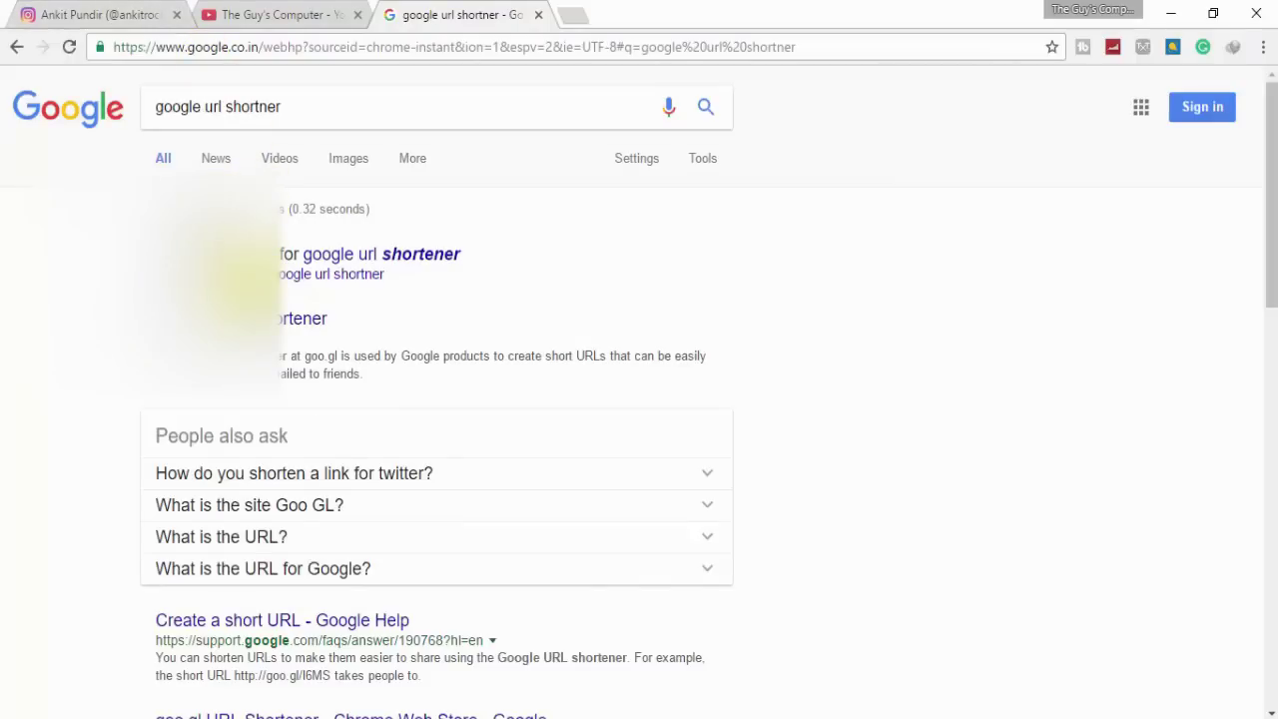
pyautogui.rightClick(255, 321)
pyautogui.click(305, 336)
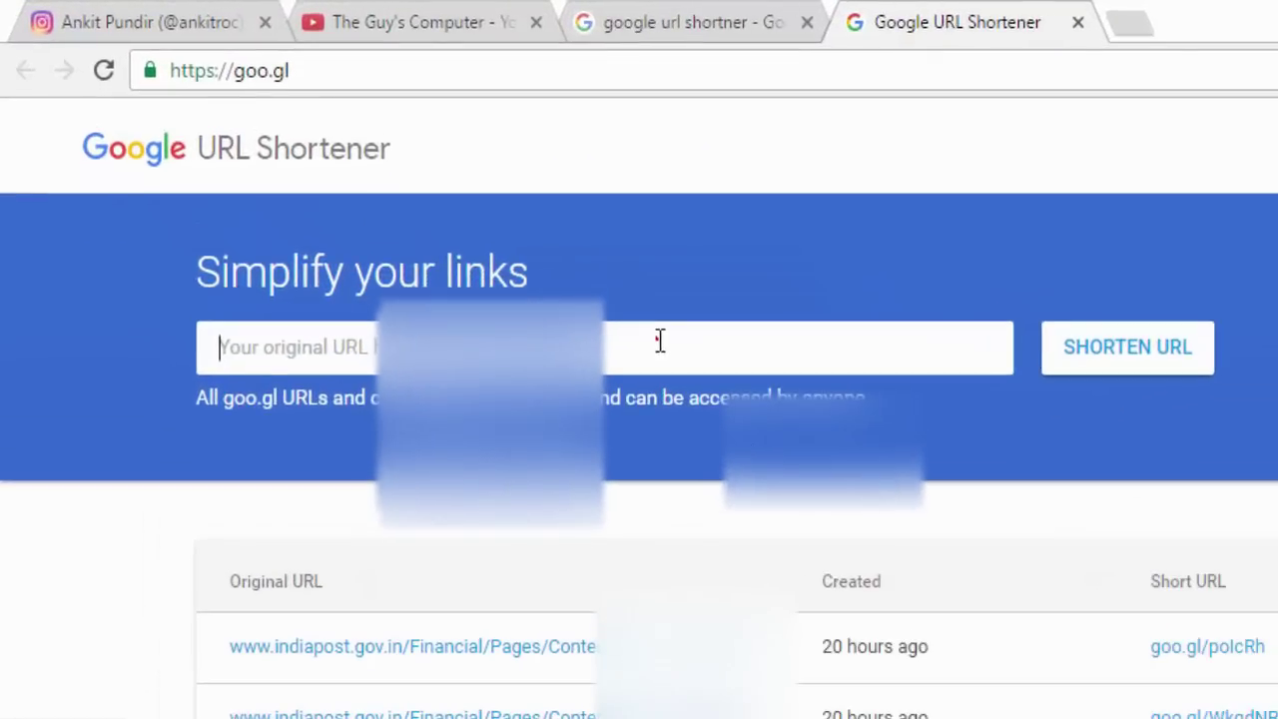
# - Shorten the copied YouTube channel address on goo.gl and copy the resulting short URL
pyautogui.hotkey('ctrl', 'v')
pyautogui.click(1132, 352)
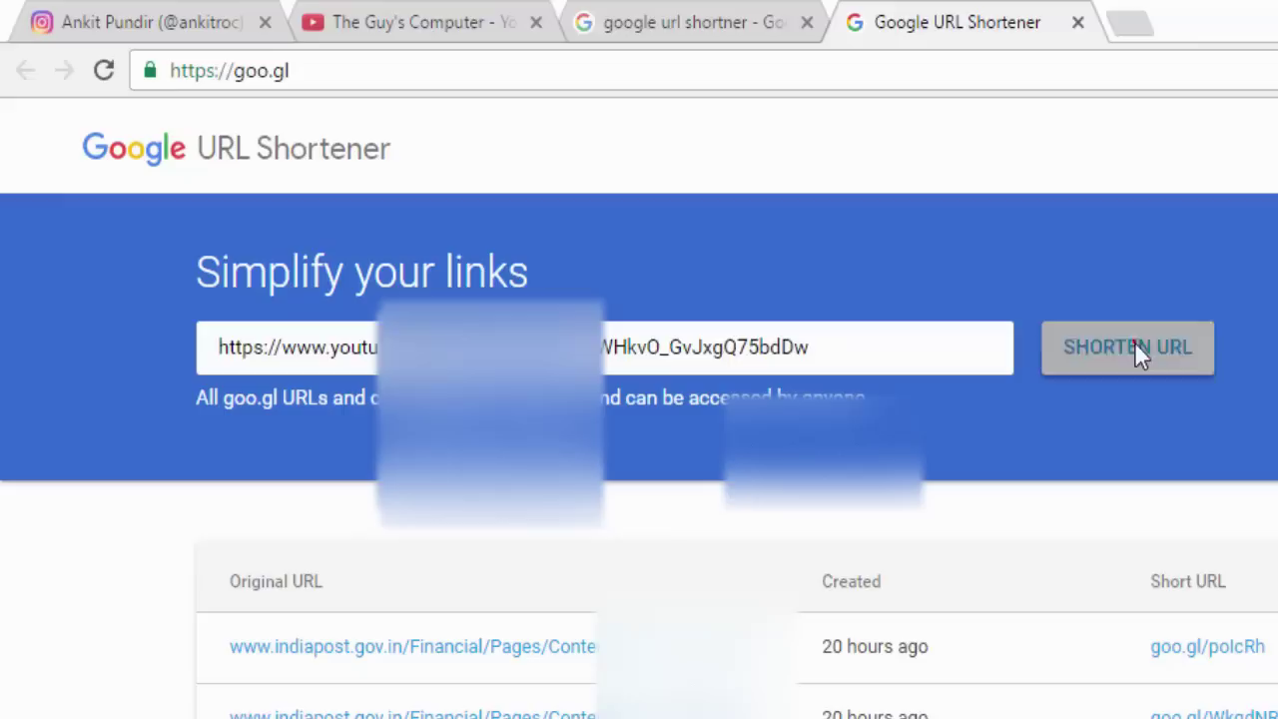
pyautogui.click(1135, 344)
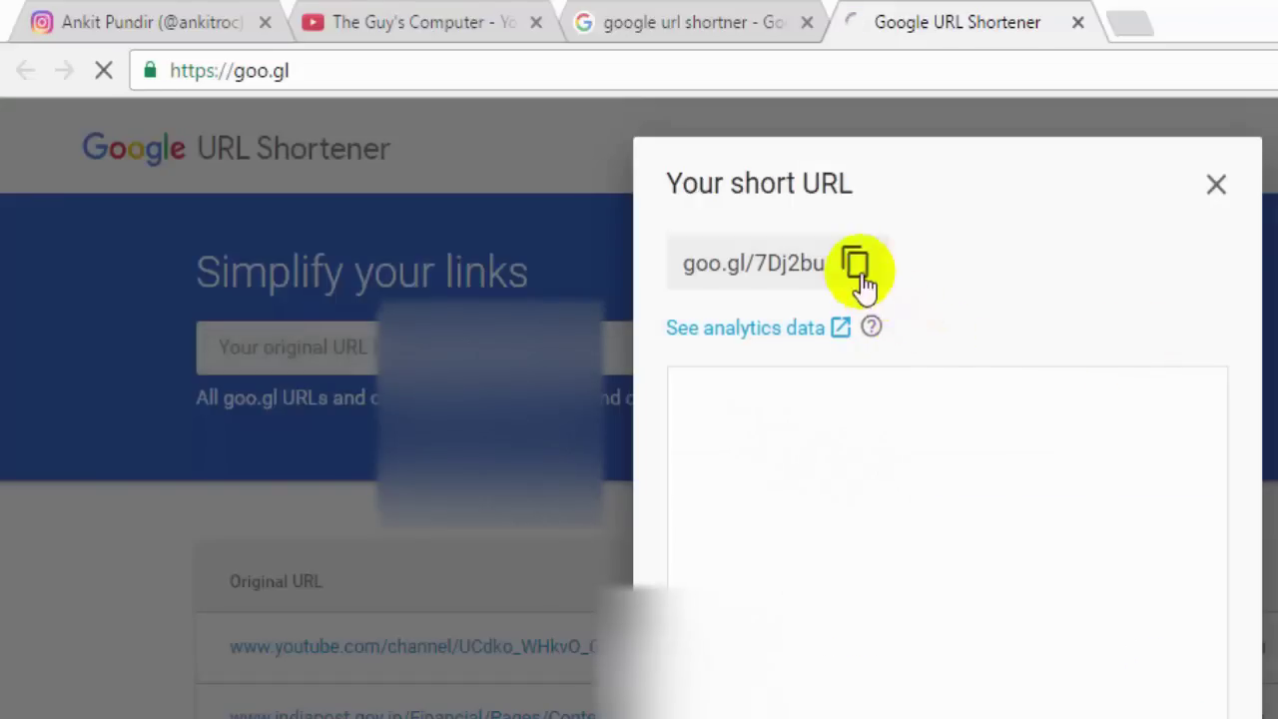
pyautogui.click(856, 266)
pyautogui.click(227, 14)
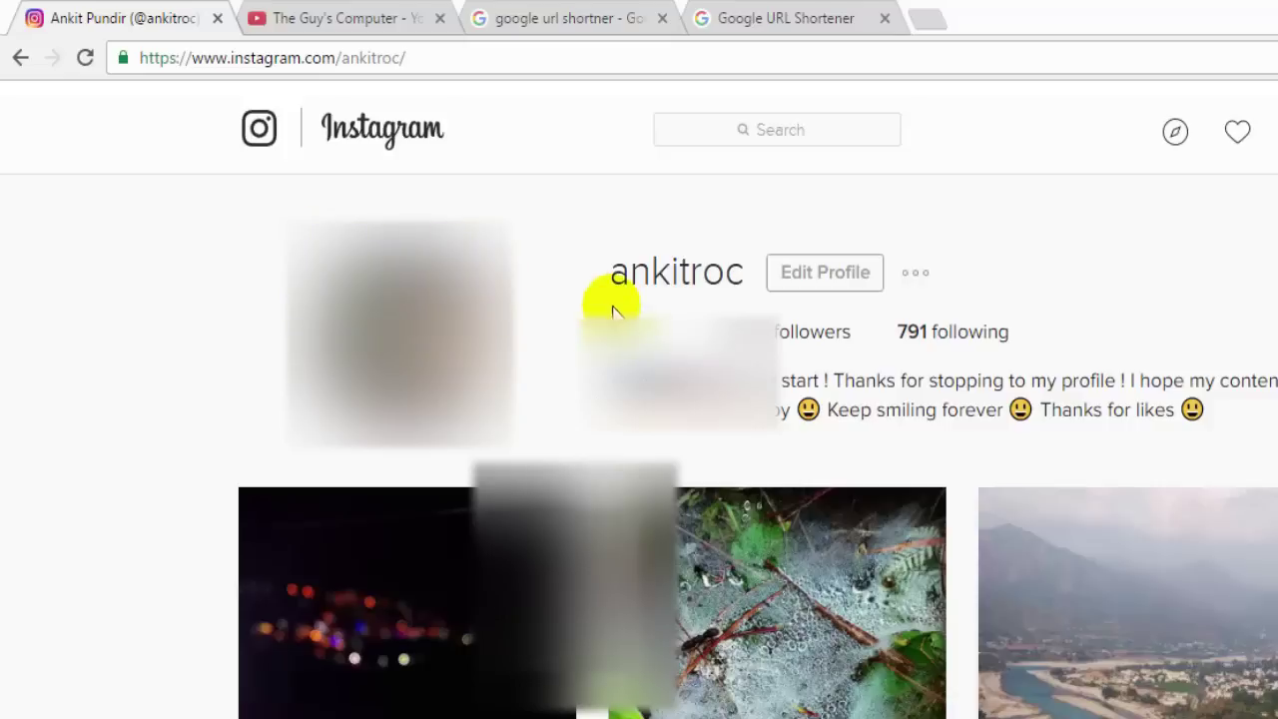
pyautogui.click(827, 284)
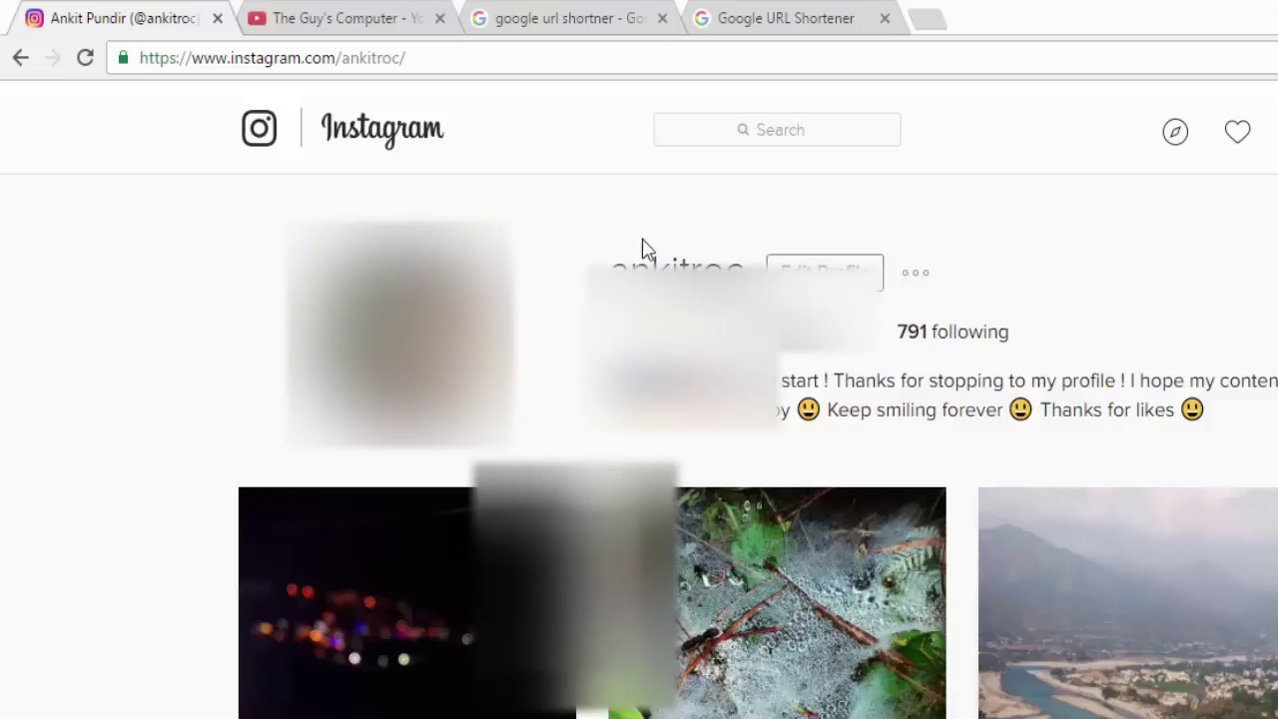
pyautogui.click(779, 261)
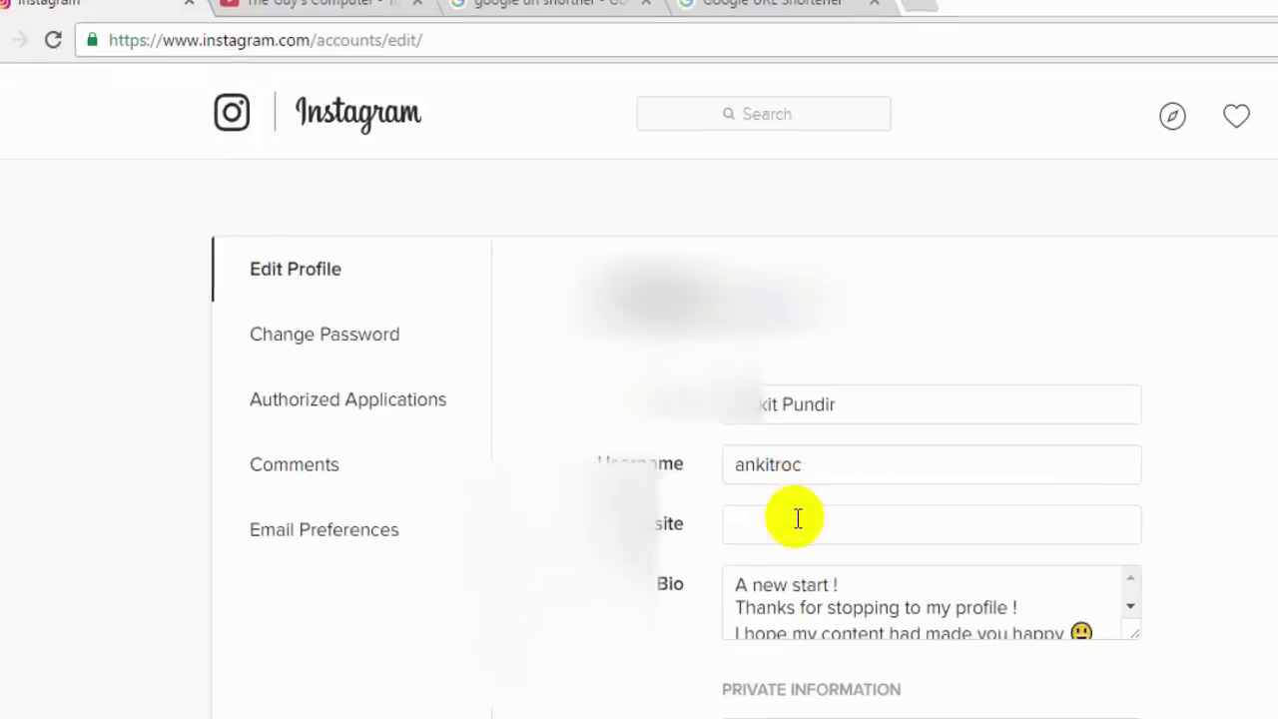
pyautogui.click(797, 518)
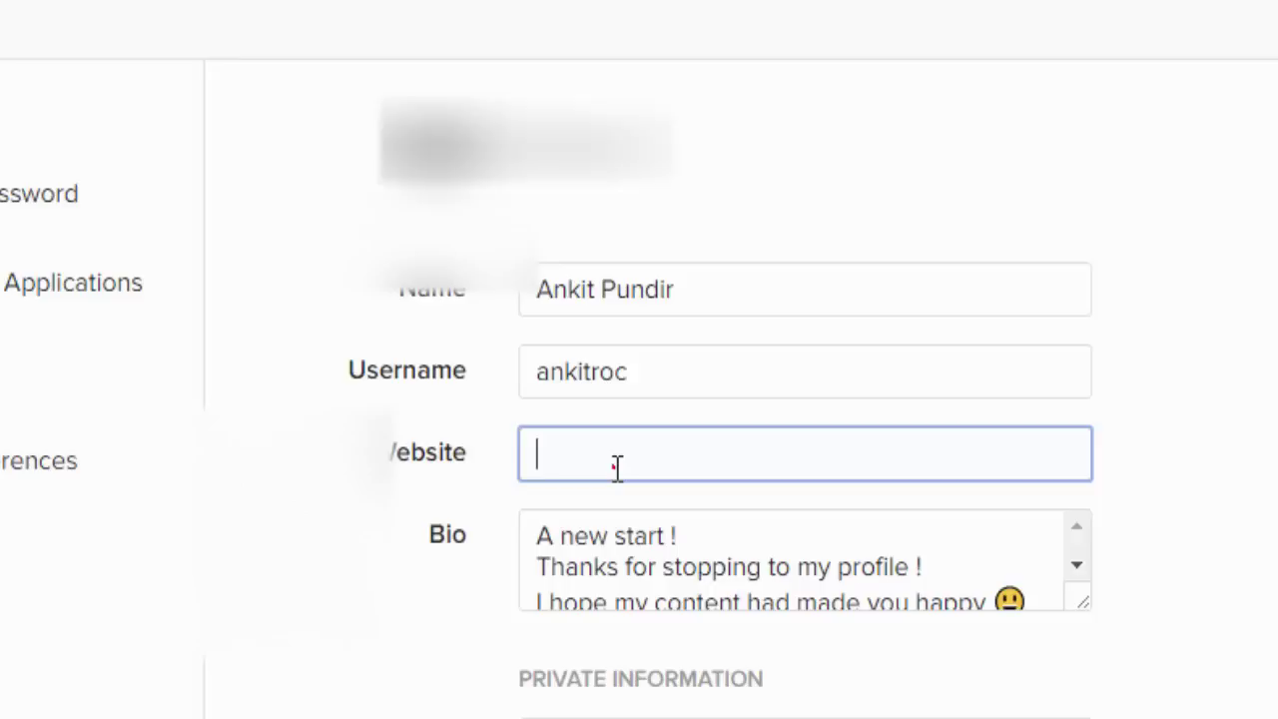
pyautogui.rightClick(613, 468)
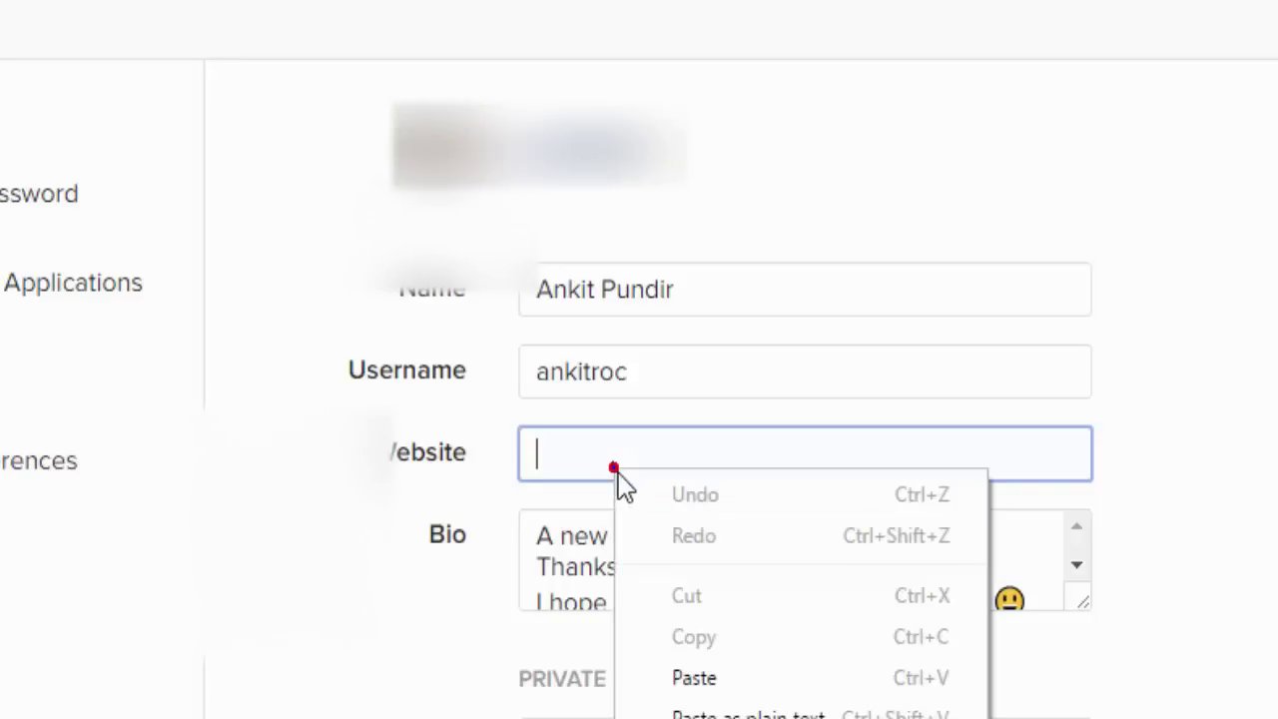
pyautogui.click(704, 679)
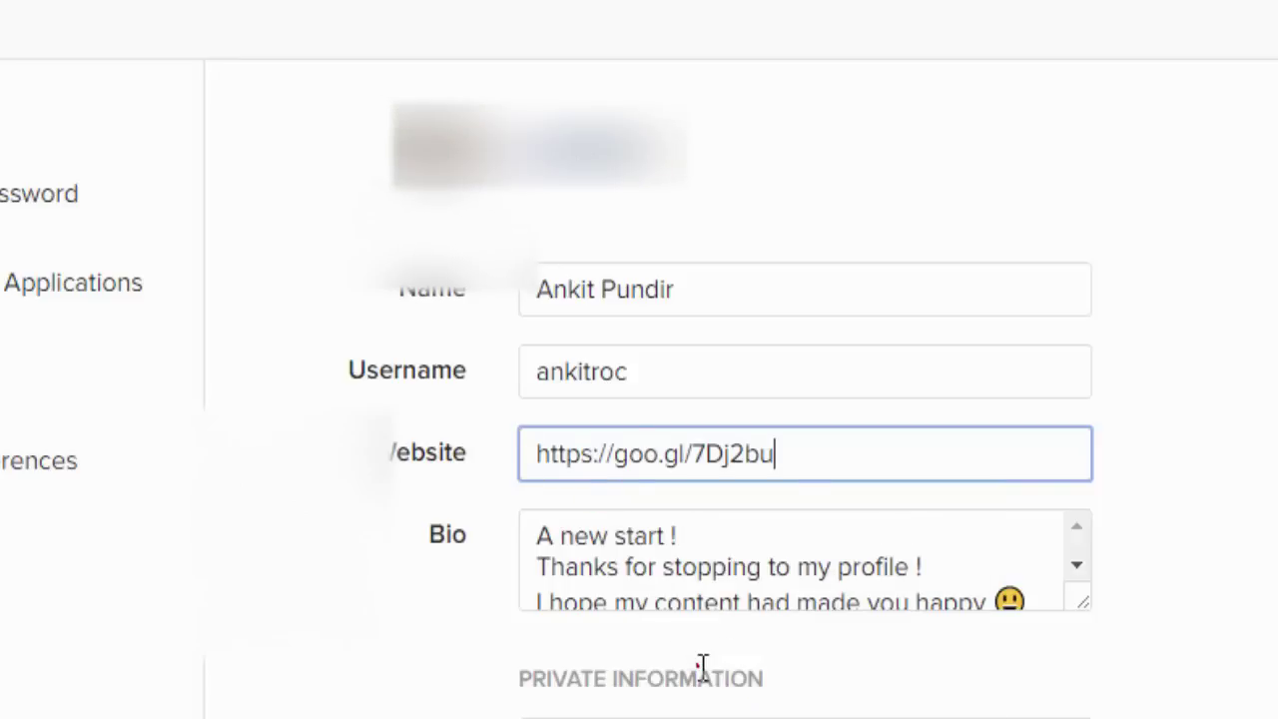
pyautogui.click(812, 465)
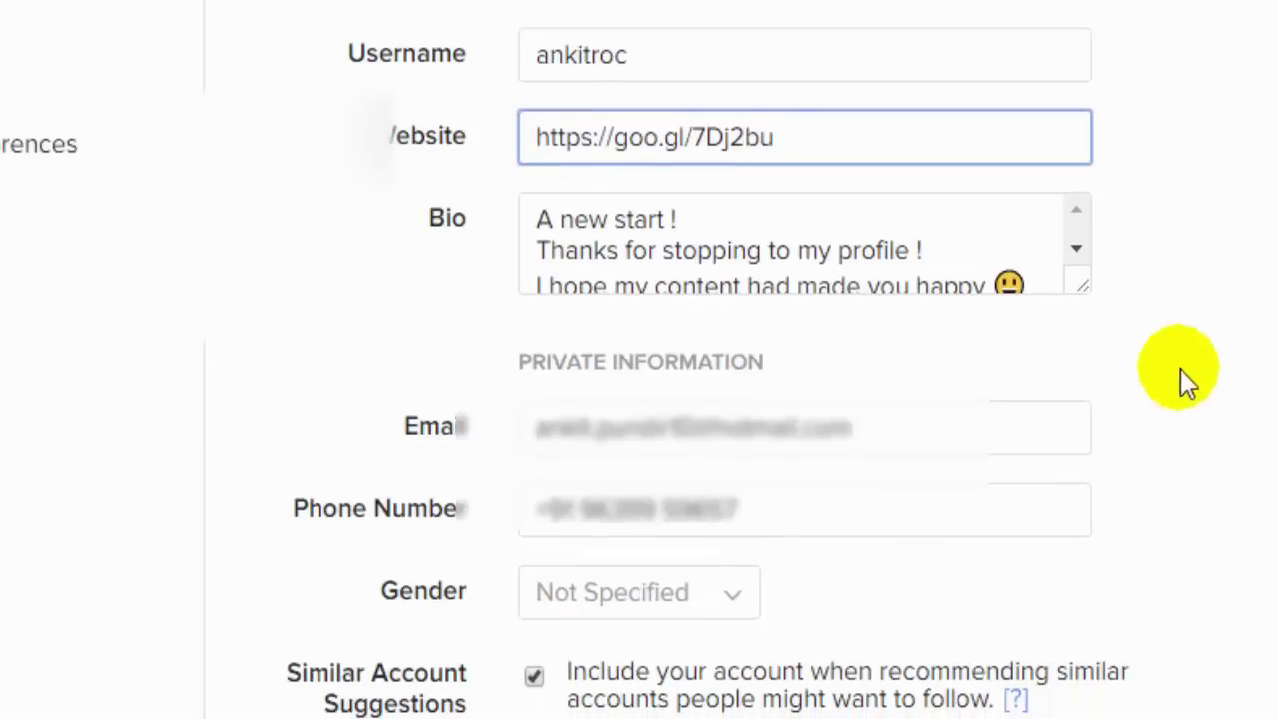
# - Save the profile with the emoji after "Thanks for likes" removed from the bio, and return to the profile page
pyautogui.click(1050, 287)
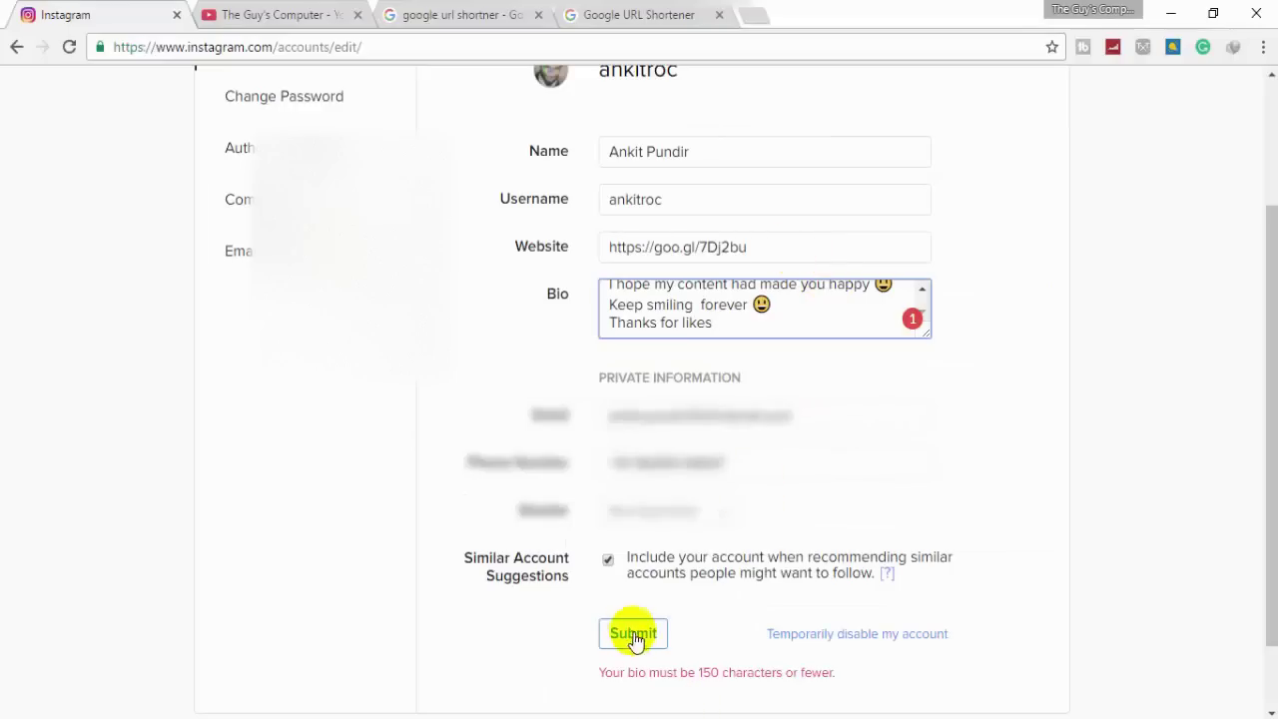
pyautogui.click(631, 634)
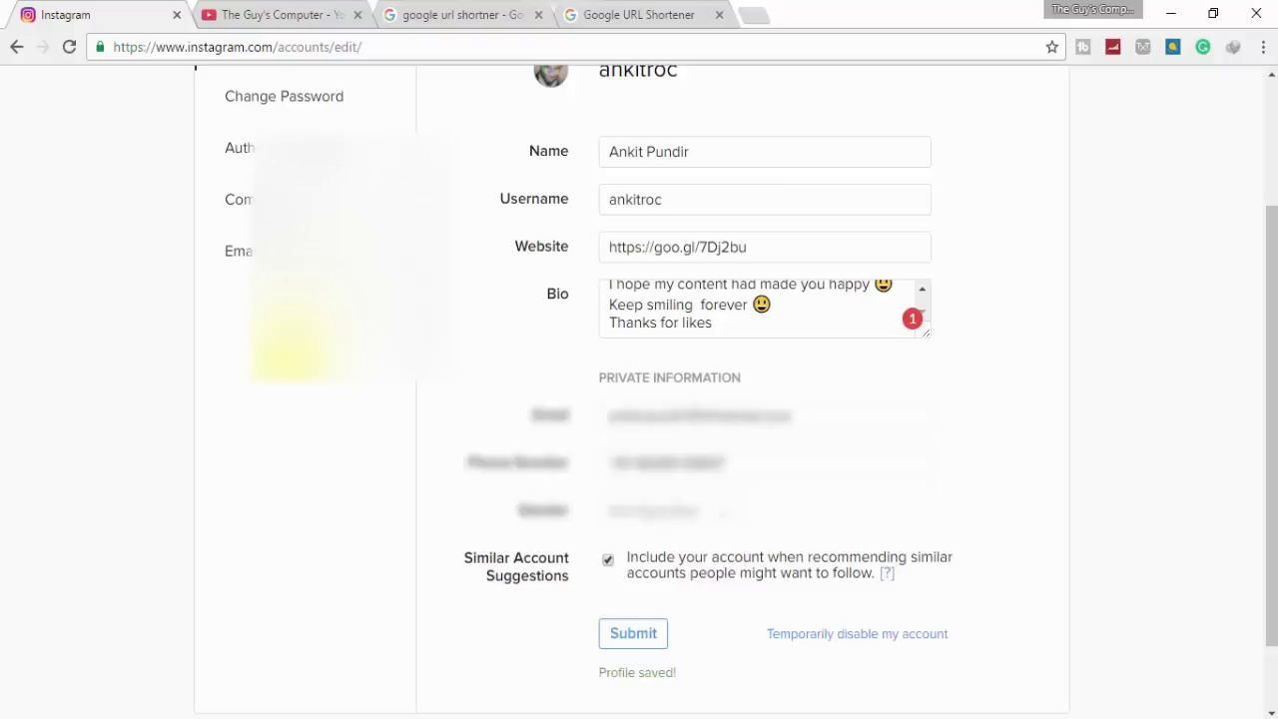
pyautogui.click(1265, 157)
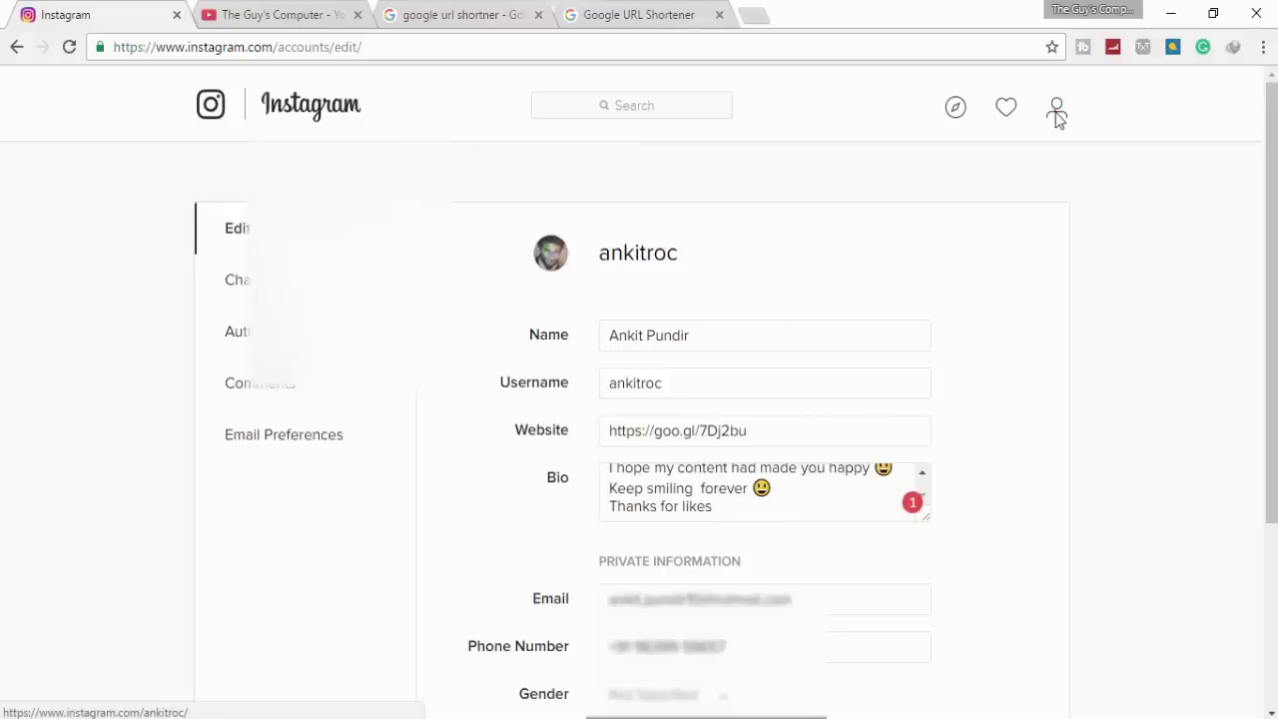
pyautogui.click(1056, 113)
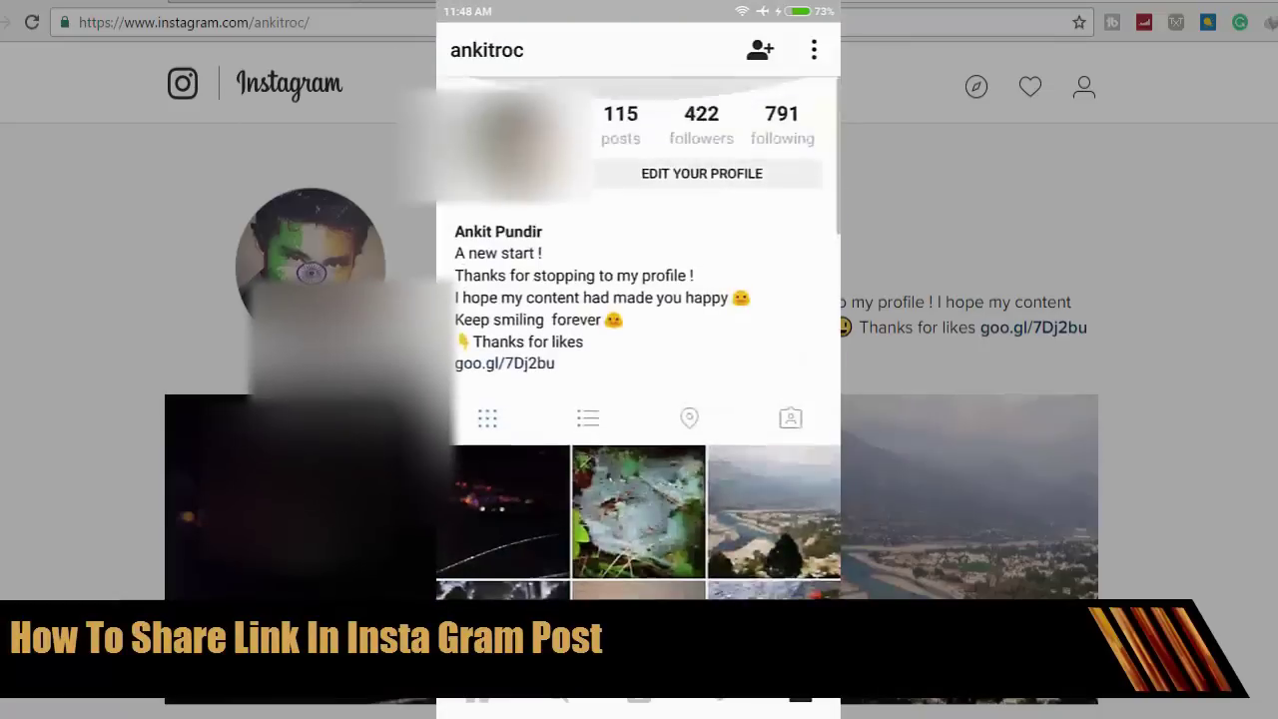
pyautogui.click(1228, 711)
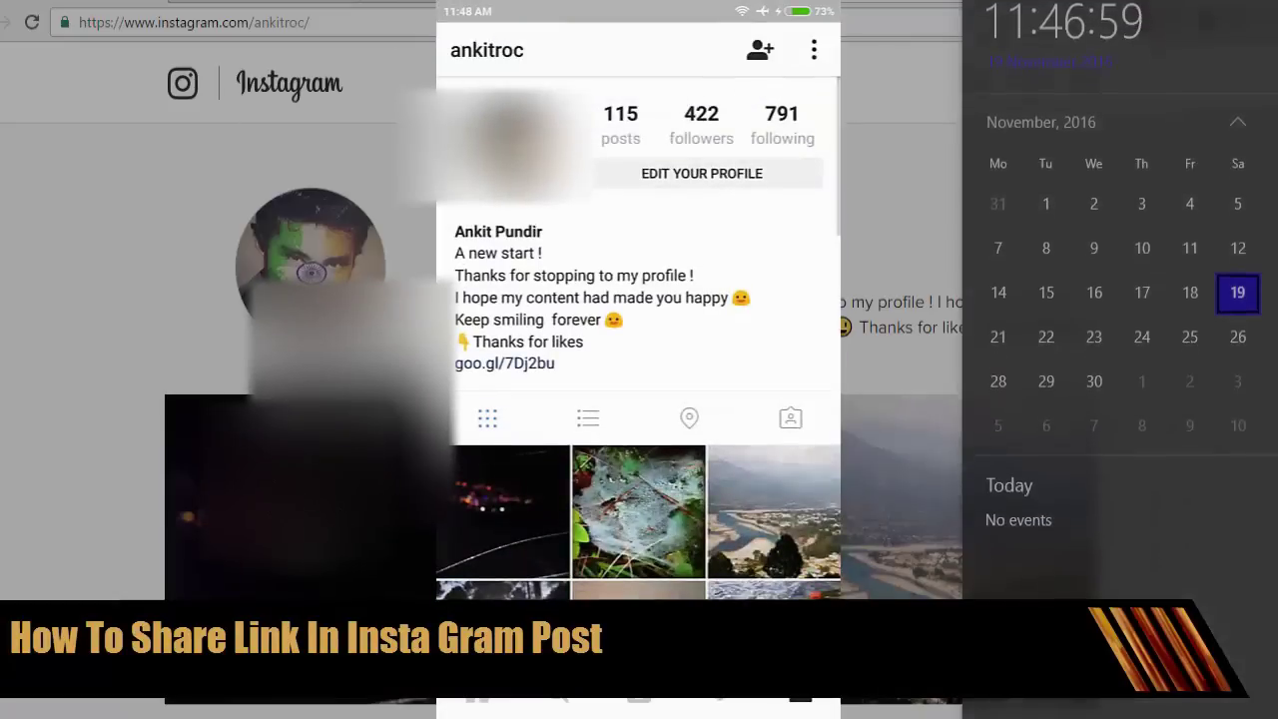
pyautogui.click(1263, 711)
pyautogui.click(1123, 507)
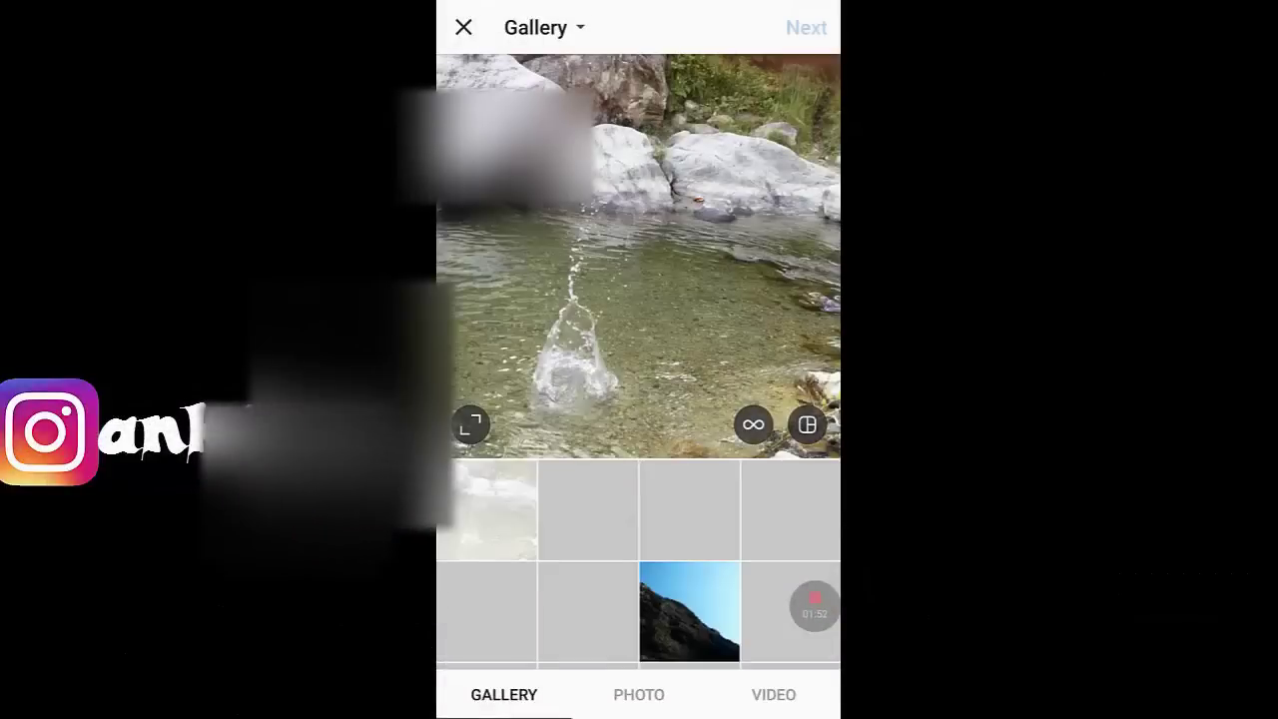
# - Reposition the water-splash photo in its frame and write "Is that cool" as the first line of the post's caption
pyautogui.moveTo(691, 273); pyautogui.dragTo(781, 286)
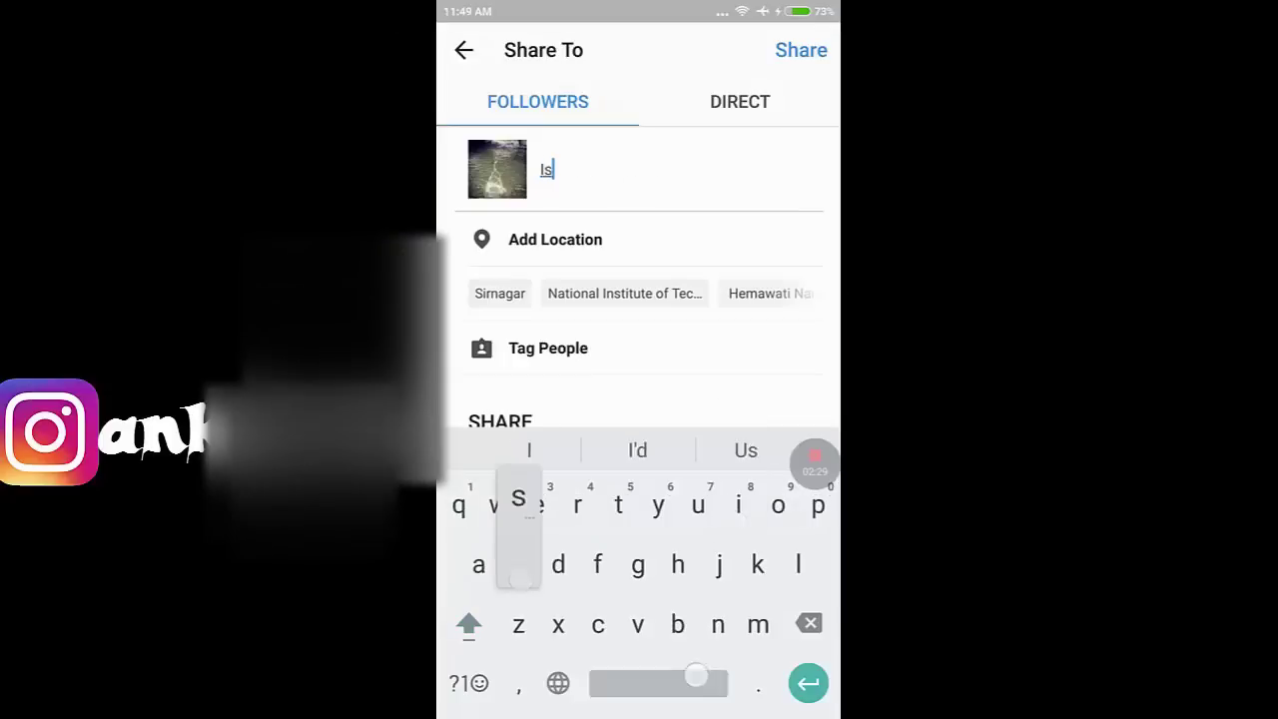
pyautogui.write('int')
pyautogui.press('BackSpace')
pyautogui.press('BackSpace')
pyautogui.press('BackSpace')
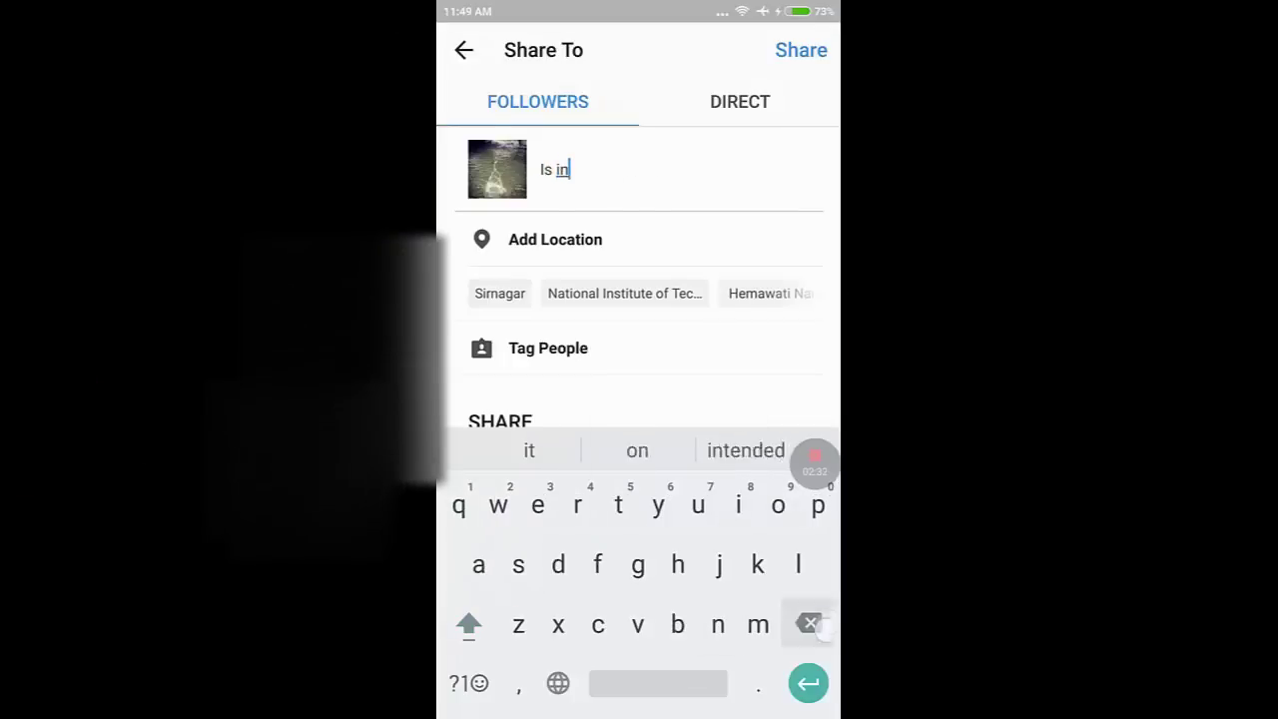
pyautogui.write('that cool ')
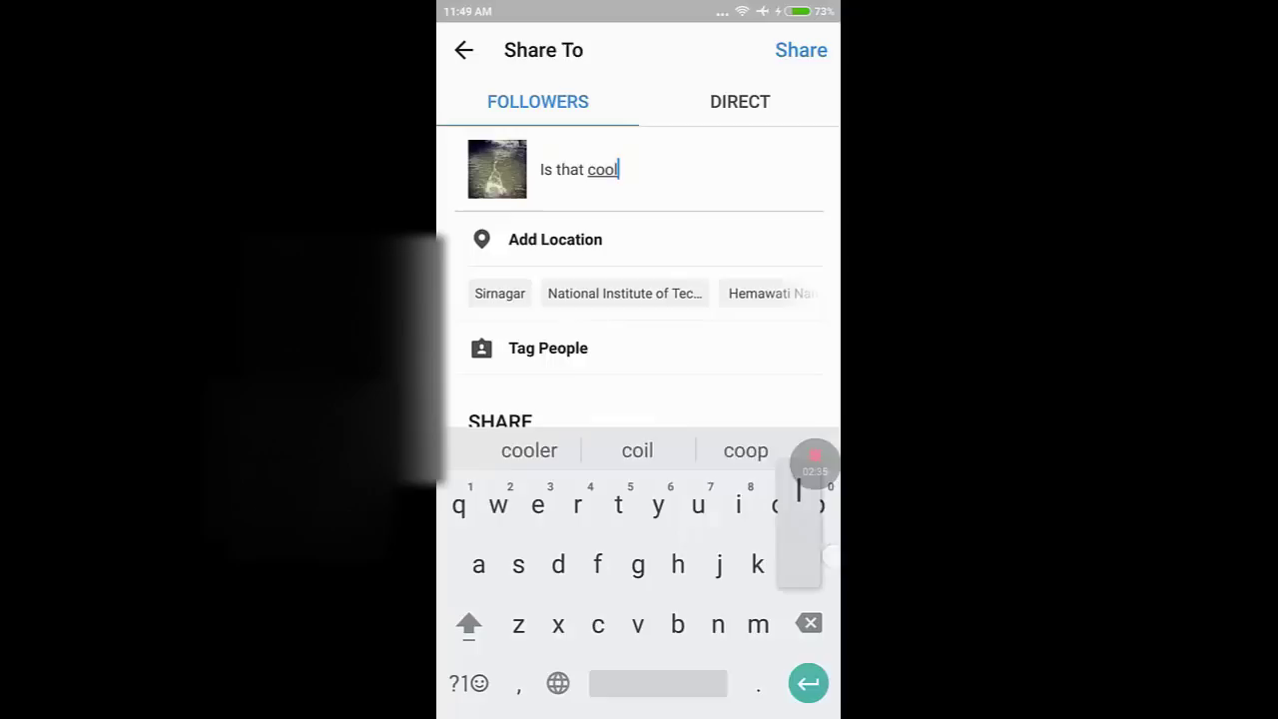
pyautogui.write('!')
pyautogui.press('Return')
pyautogui.click(468, 682)
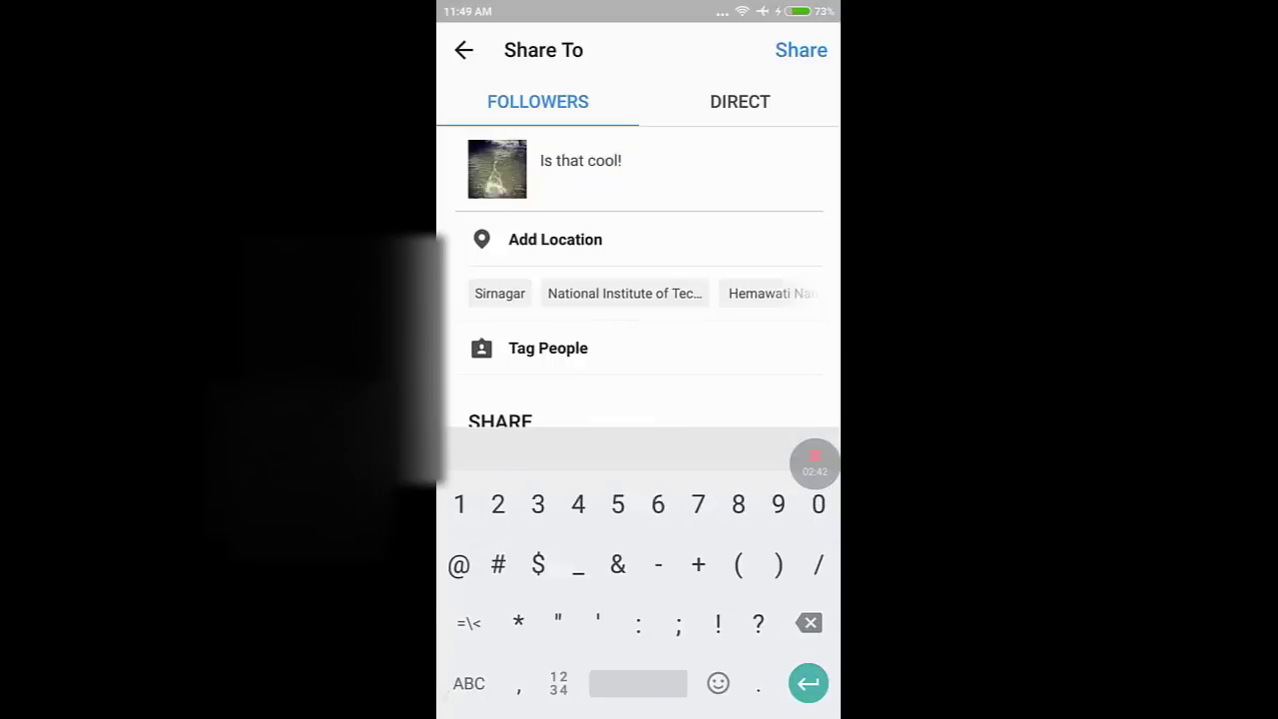
pyautogui.click(468, 683)
pyautogui.press('BackSpace')
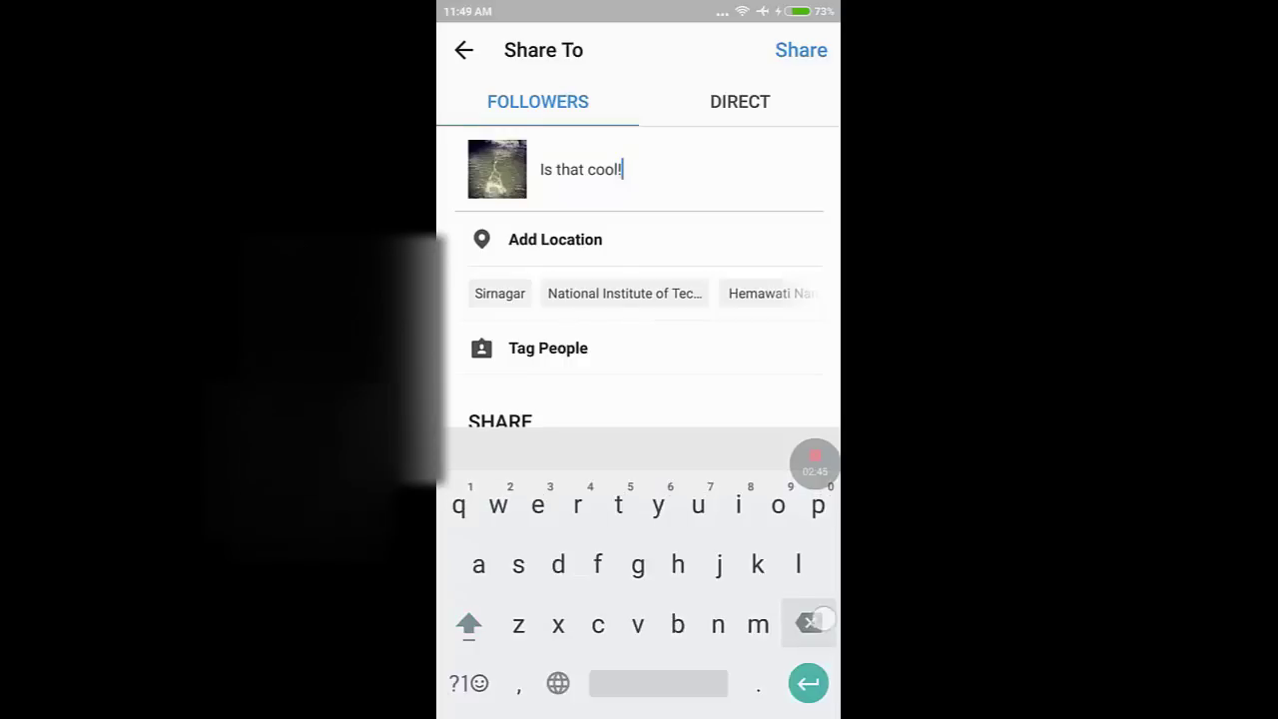
pyautogui.press('BackSpace')
pyautogui.press('BackSpace')
pyautogui.write('l')
# - Add a second caption line reading "Check out my youtube channel"
pyautogui.press('Return')
pyautogui.write('Che')
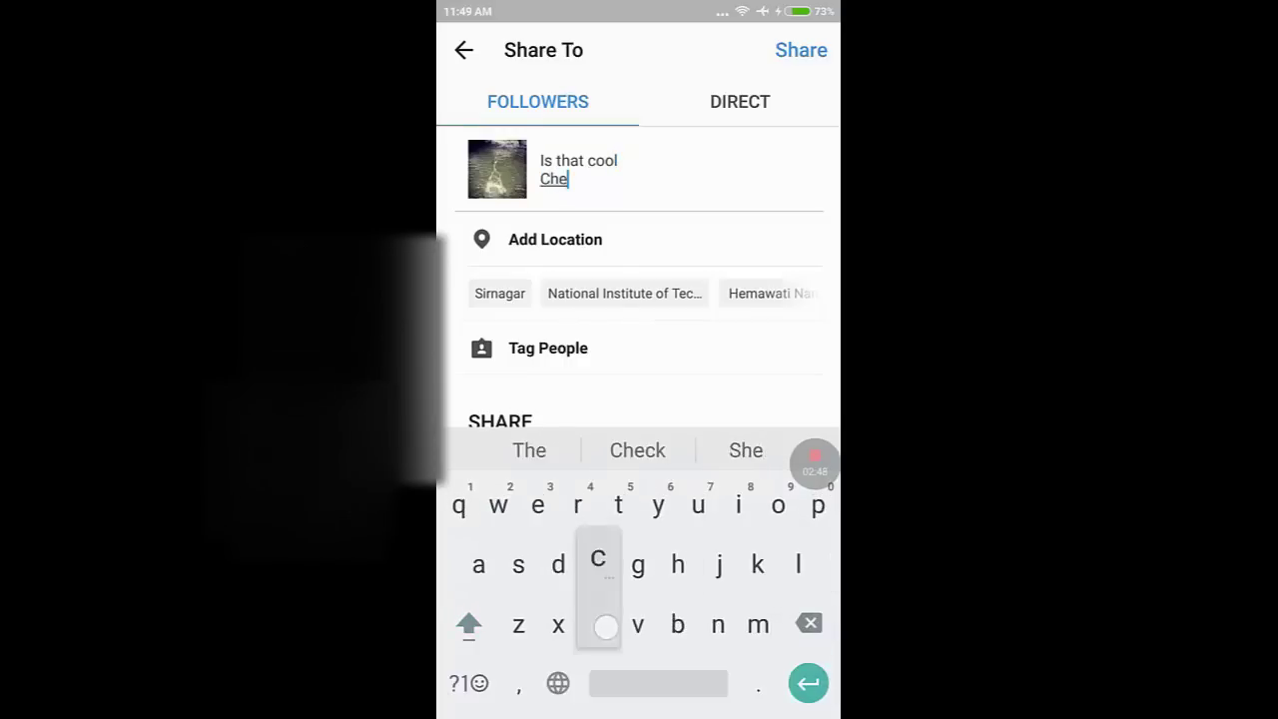
pyautogui.write('ck out my y')
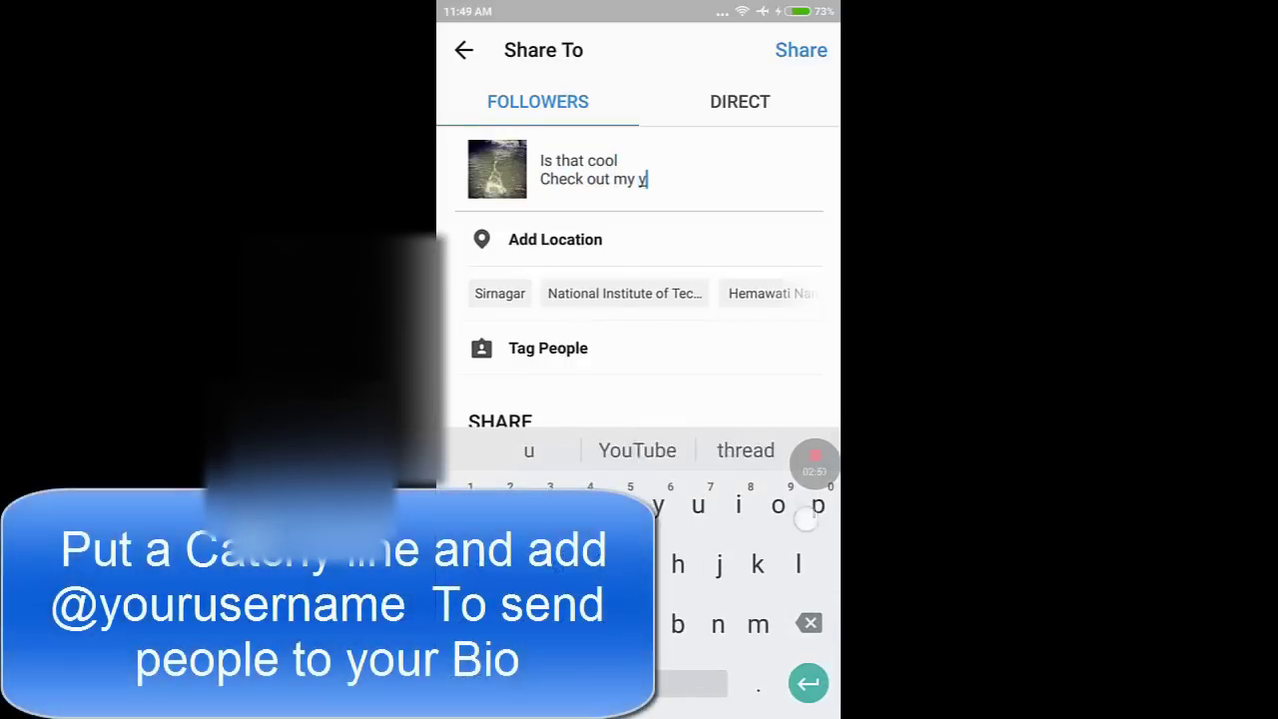
pyautogui.write('outube channel')
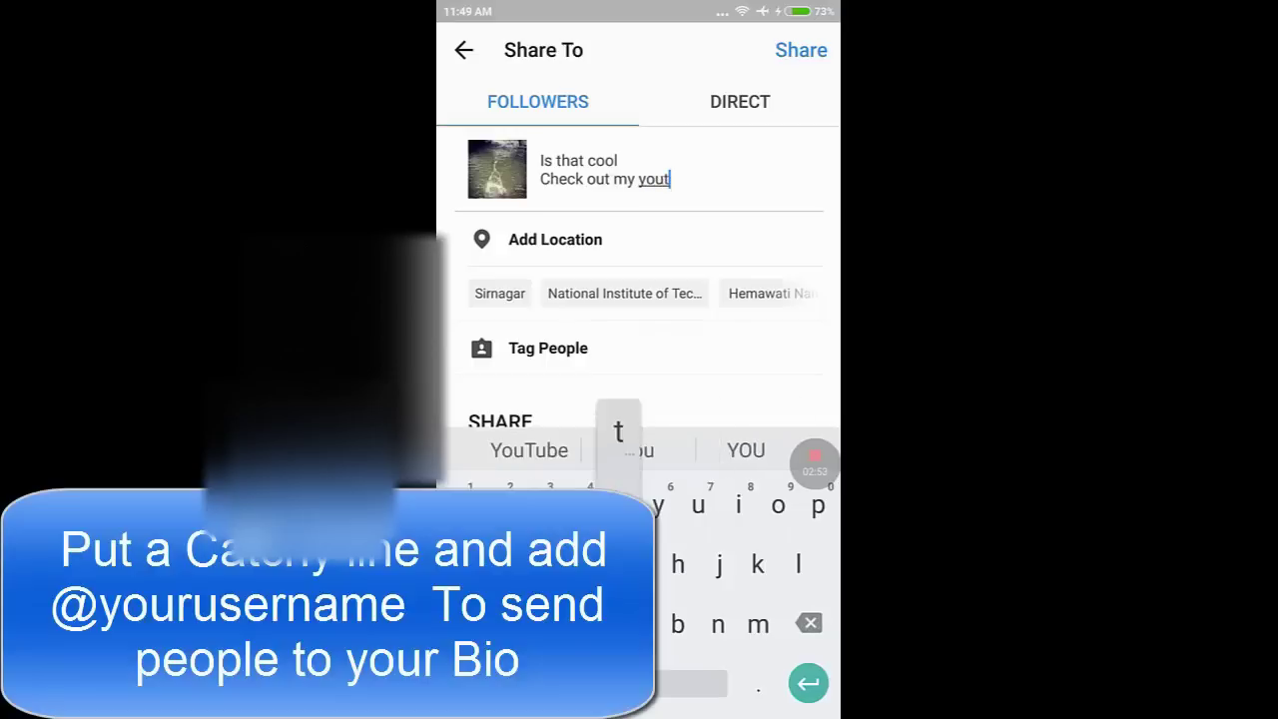
pyautogui.press('Return')
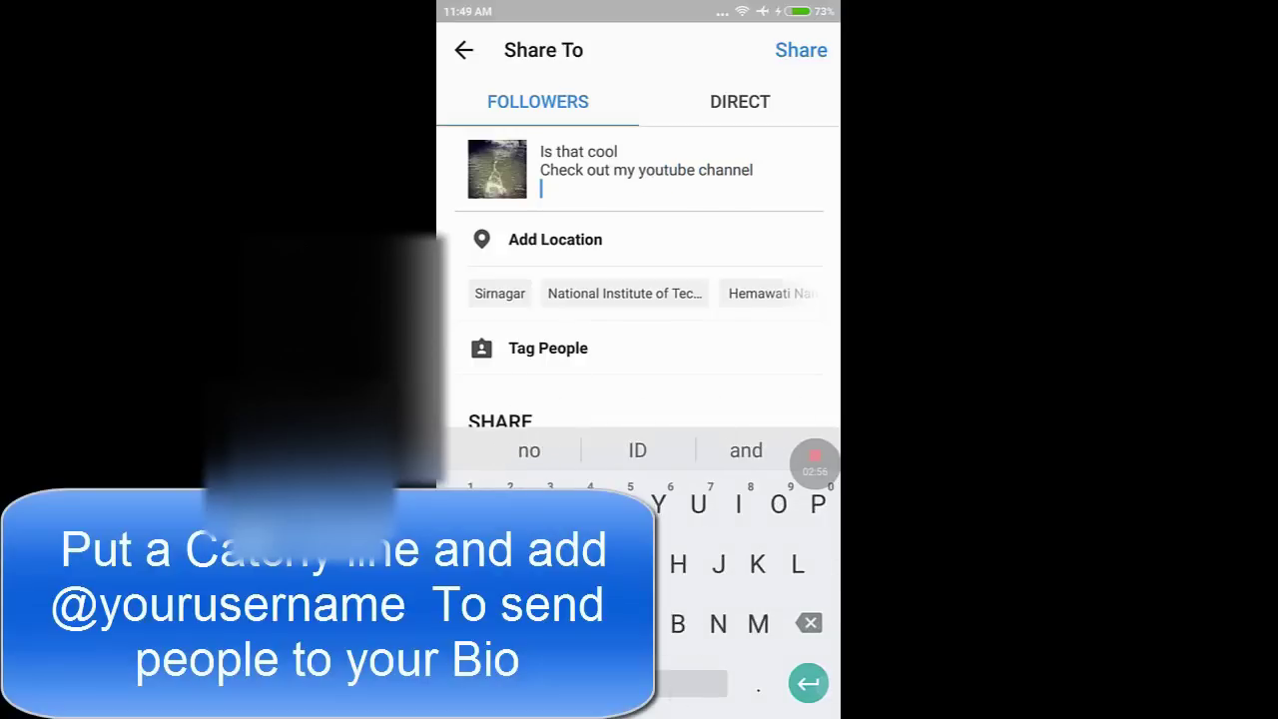
pyautogui.write('Link in')
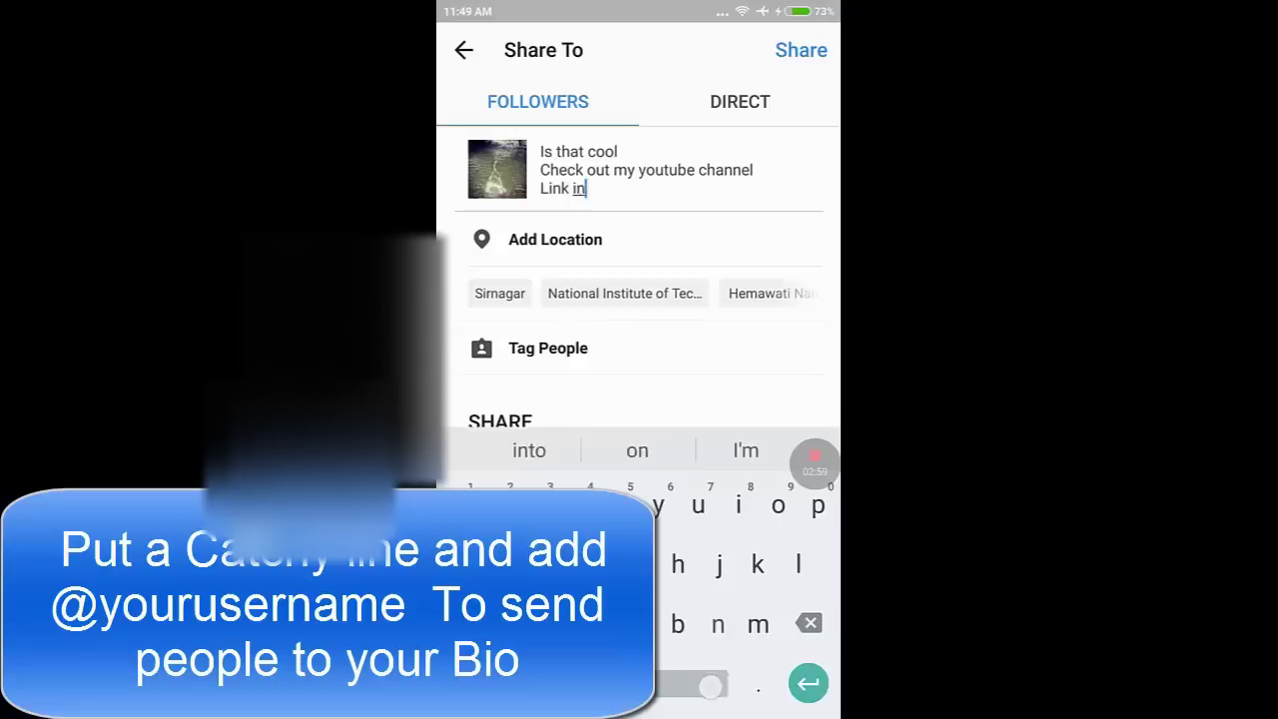
pyautogui.write(' the @a')
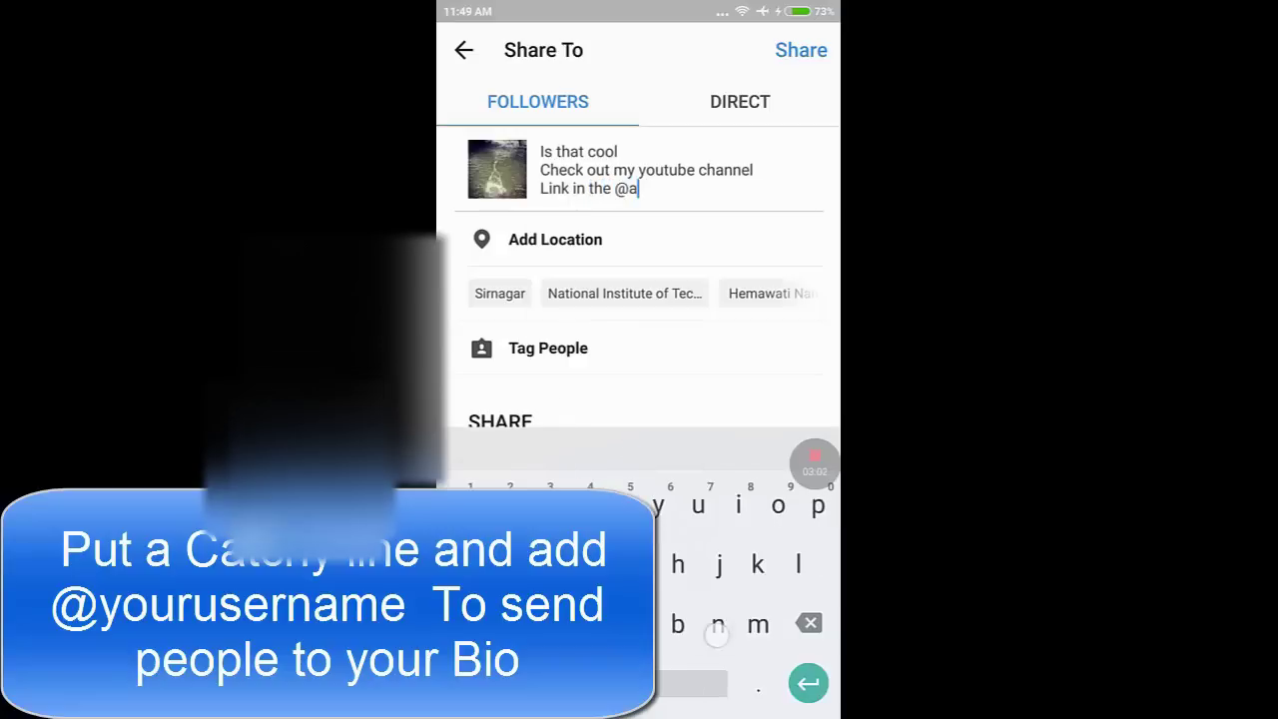
pyautogui.write('nkitroc bio')
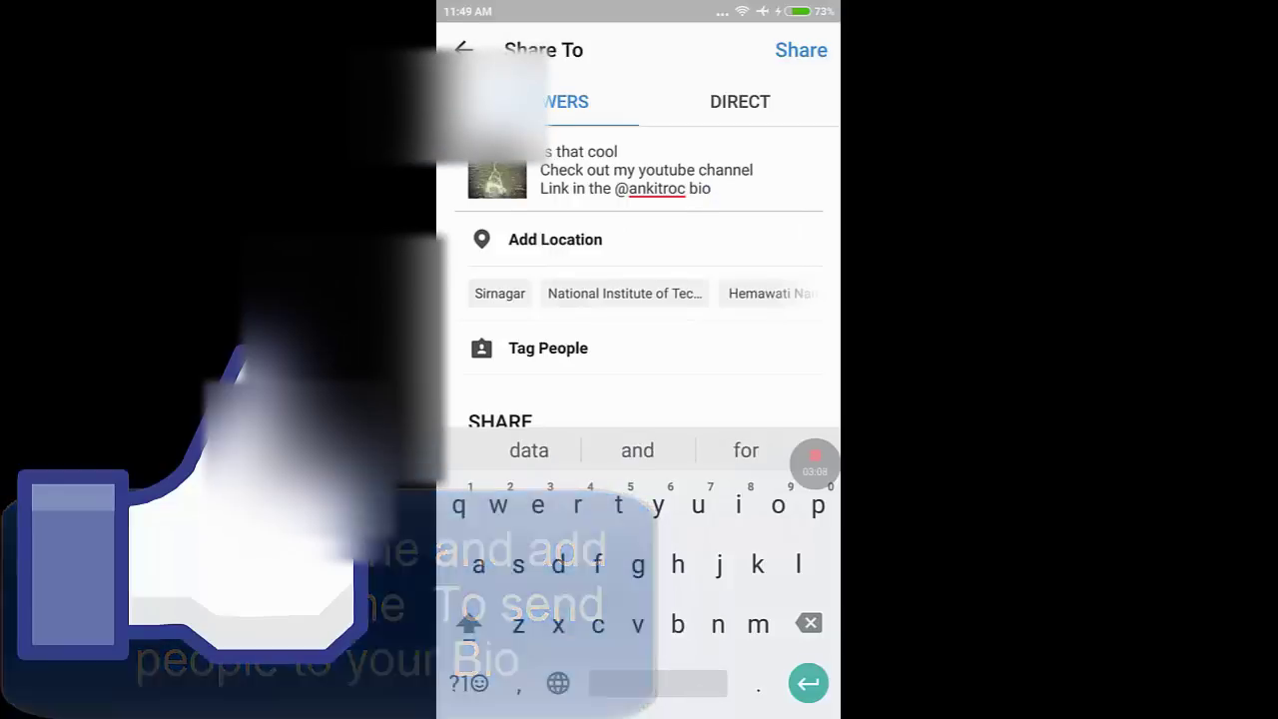
pyautogui.press('Return')
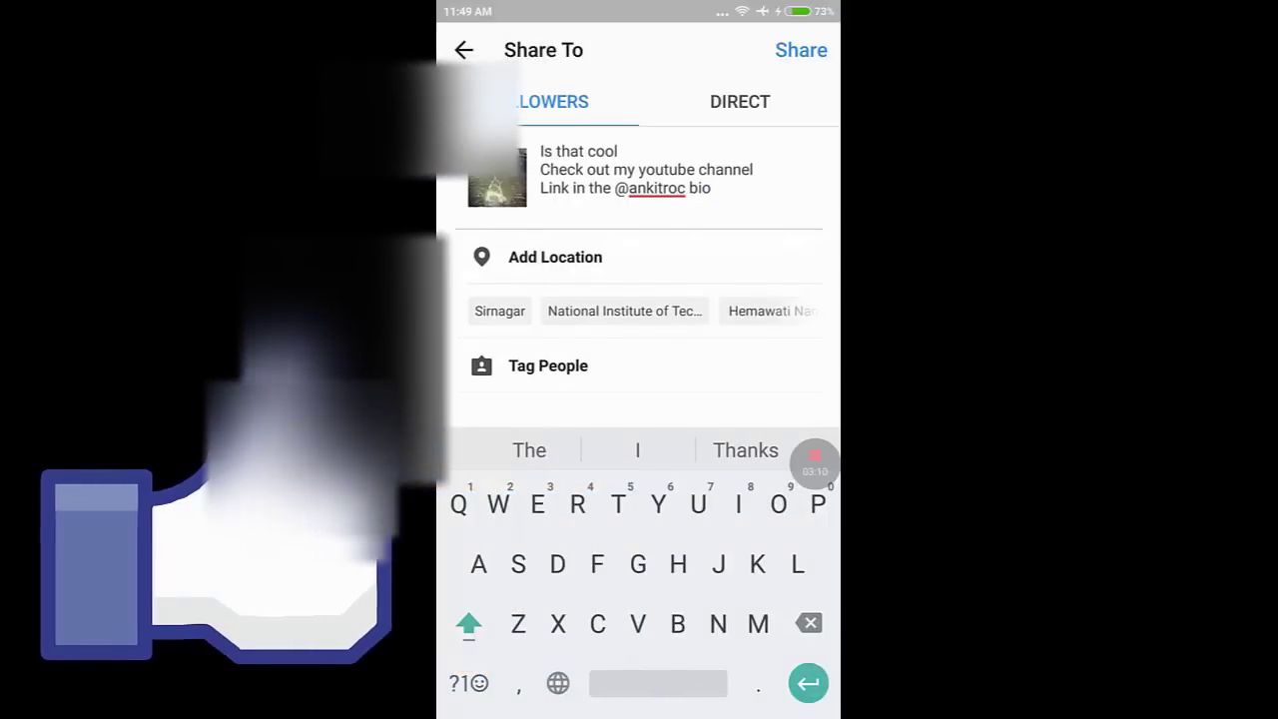
pyautogui.click(800, 50)
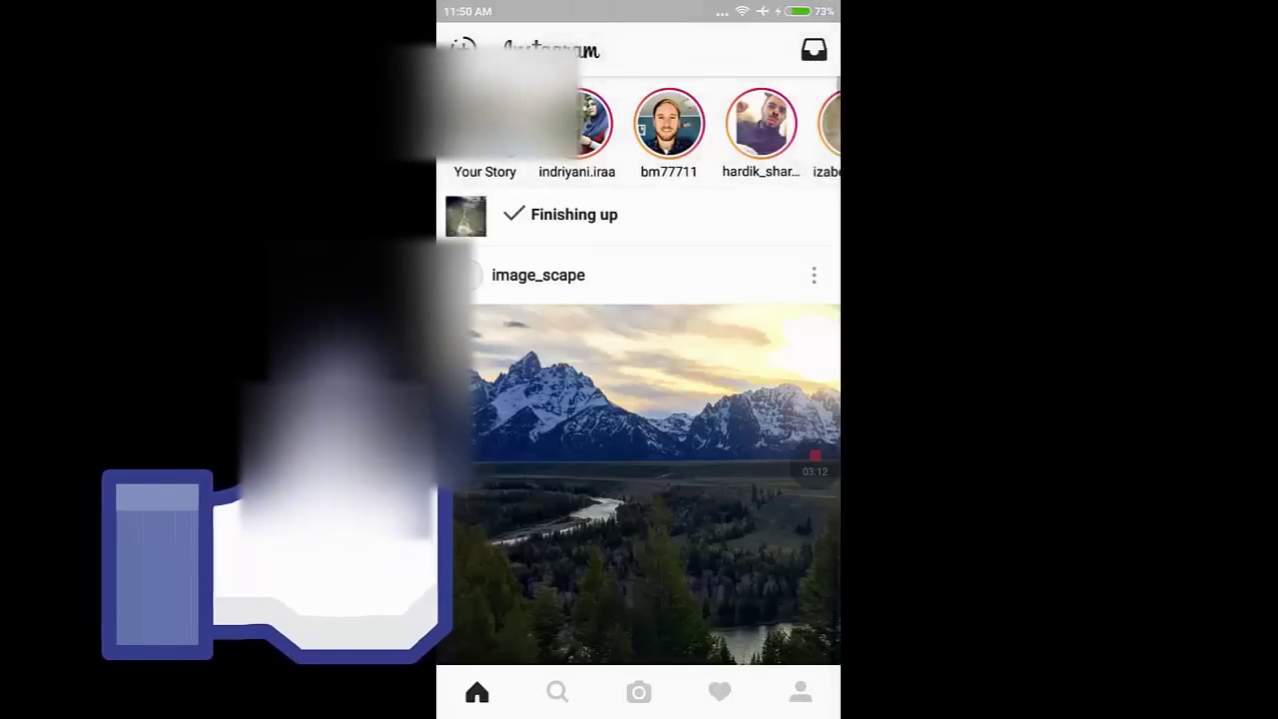